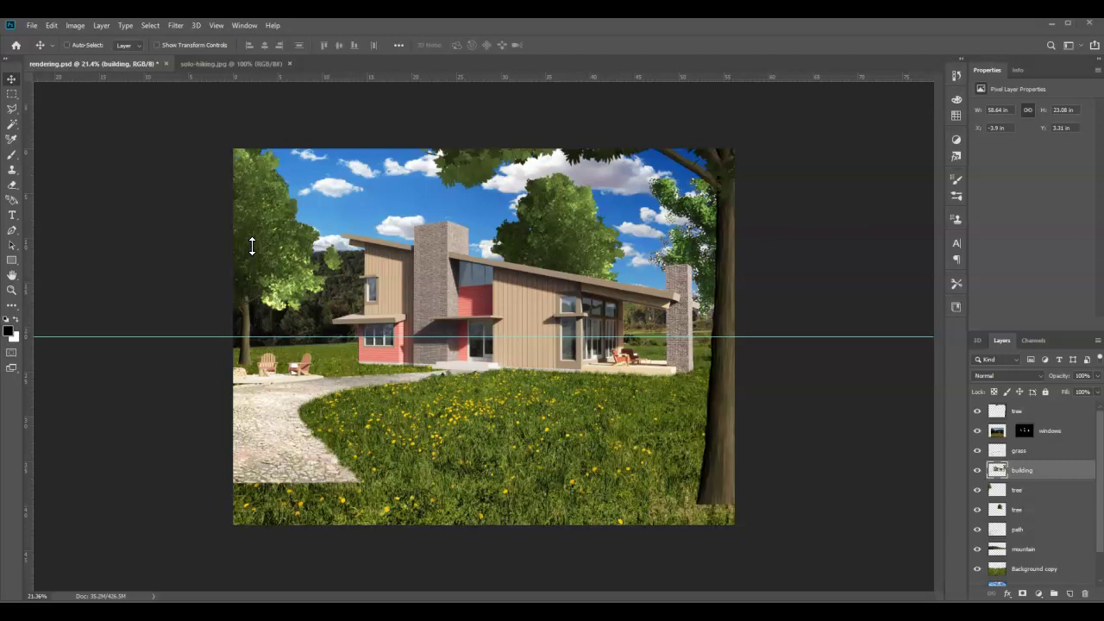
Step: Add a new layer directly above the windows layer and name it "leave"
{"action": "left_click", "coordinate": [1066, 435]}
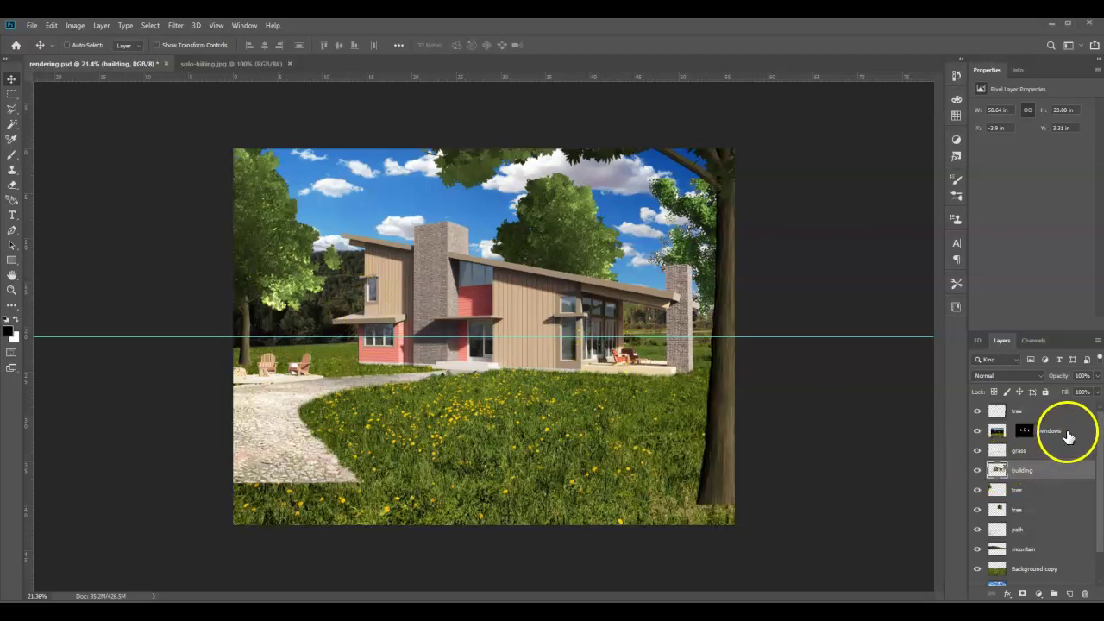
{"action": "left_click", "coordinate": [1069, 596]}
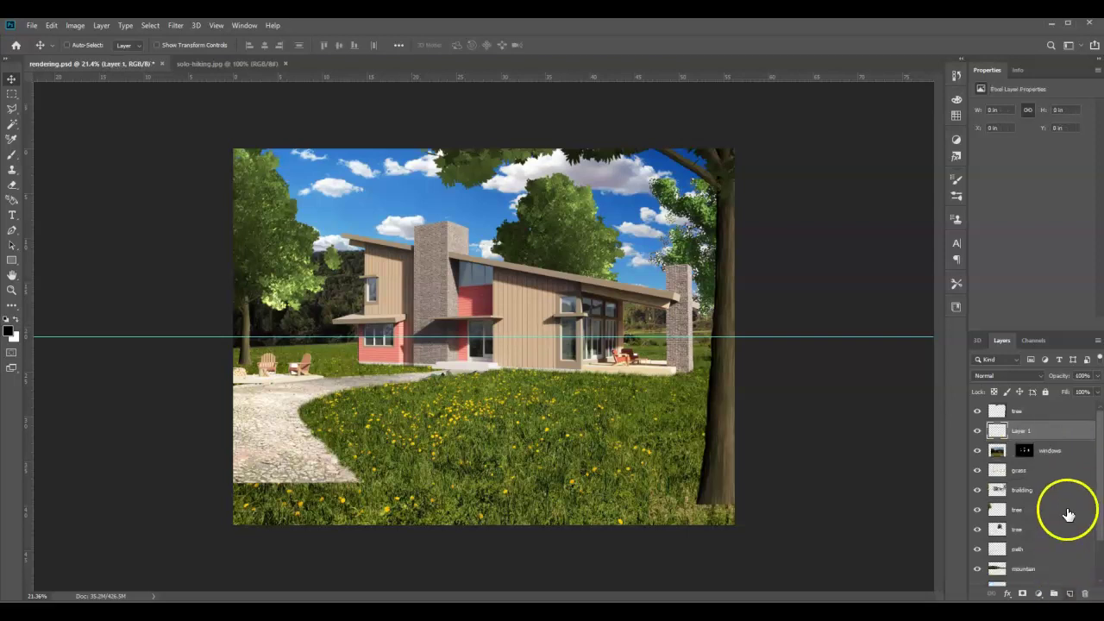
{"action": "double_click", "coordinate": [1021, 429]}
{"action": "key", "text": "Return"}
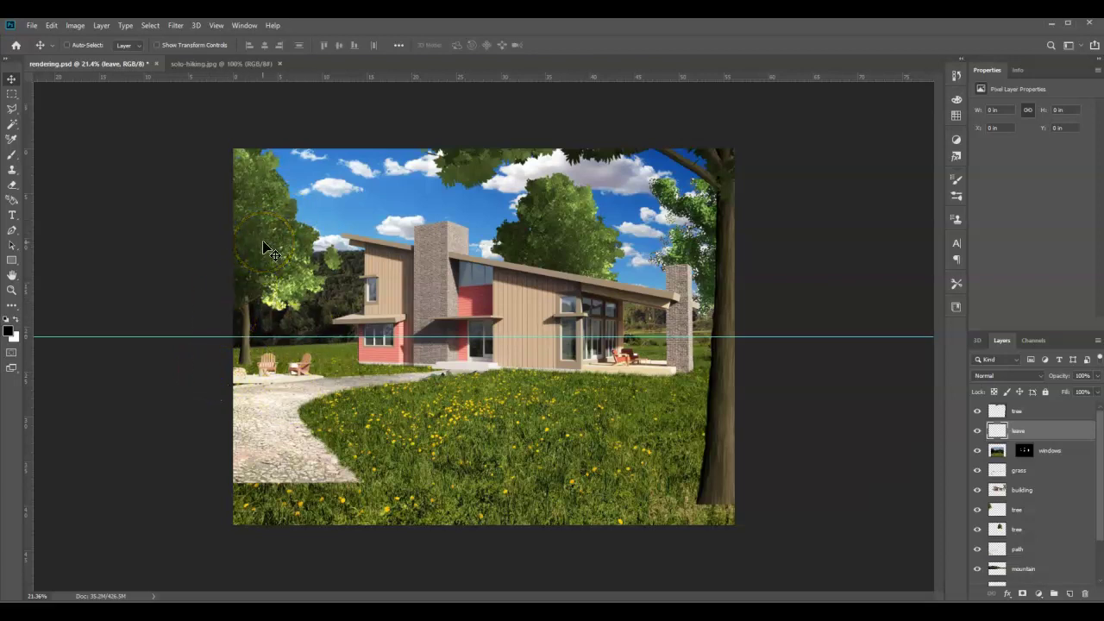
Step: With the Eyedropper, sample light green from the tree behind the house as foreground and dark green from the tree by the path as background
{"action": "left_click", "coordinate": [11, 307]}
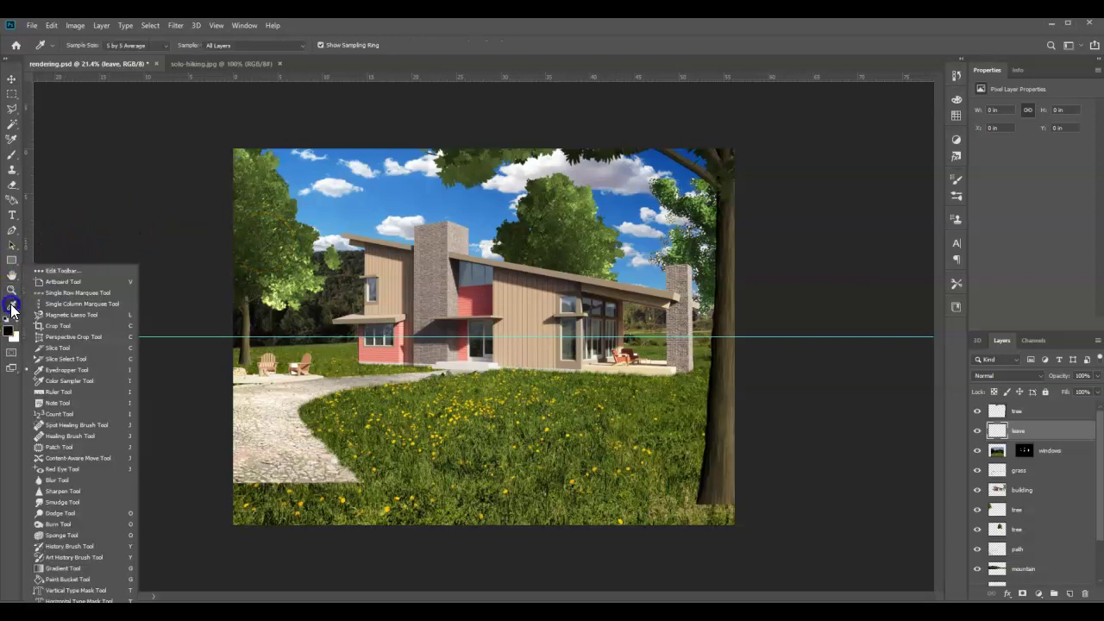
{"action": "left_click", "coordinate": [65, 358]}
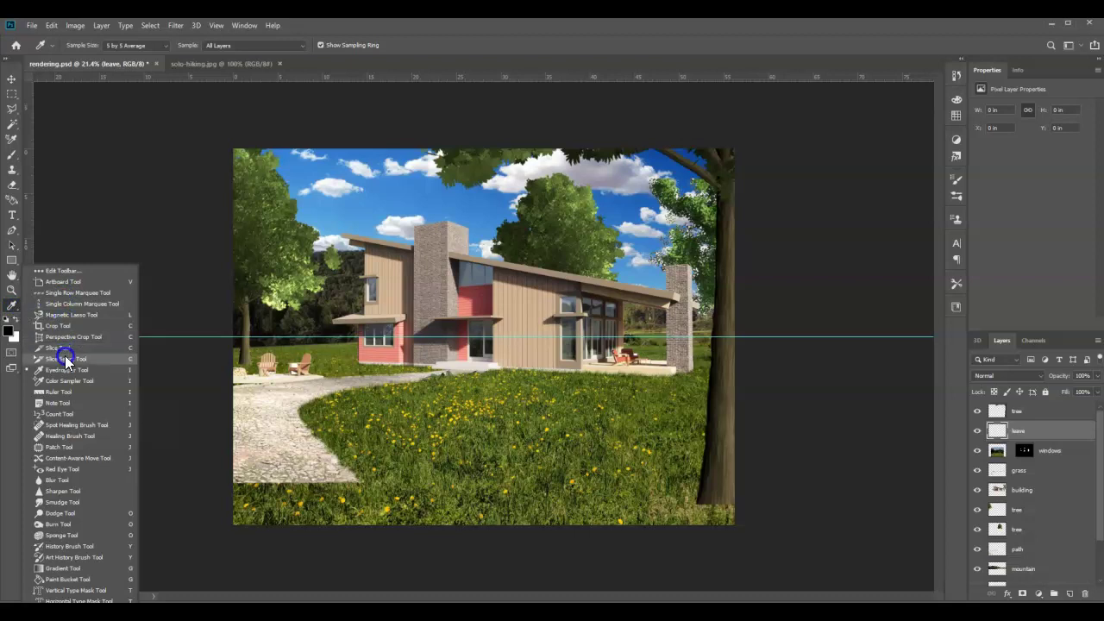
{"action": "left_click", "coordinate": [49, 273]}
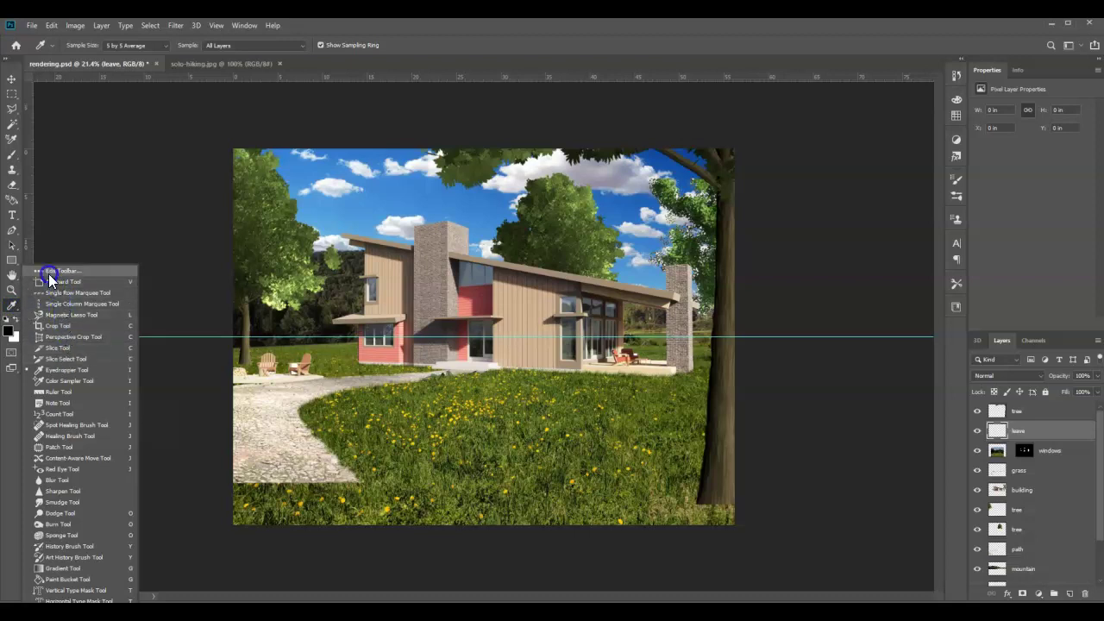
{"action": "left_click", "coordinate": [50, 371]}
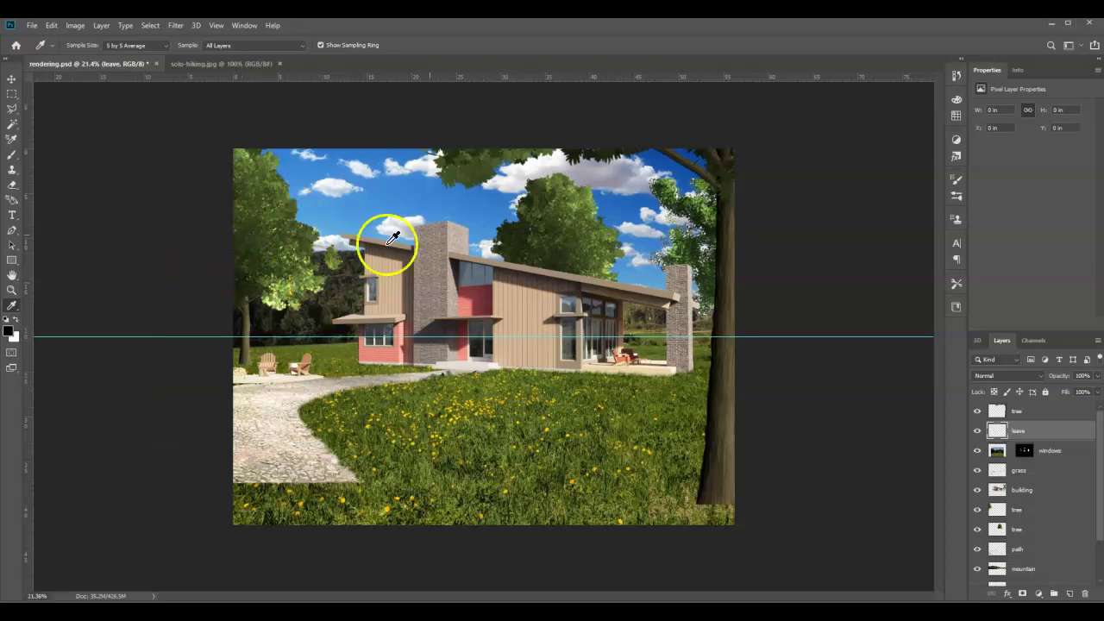
{"action": "left_click", "coordinate": [588, 195]}
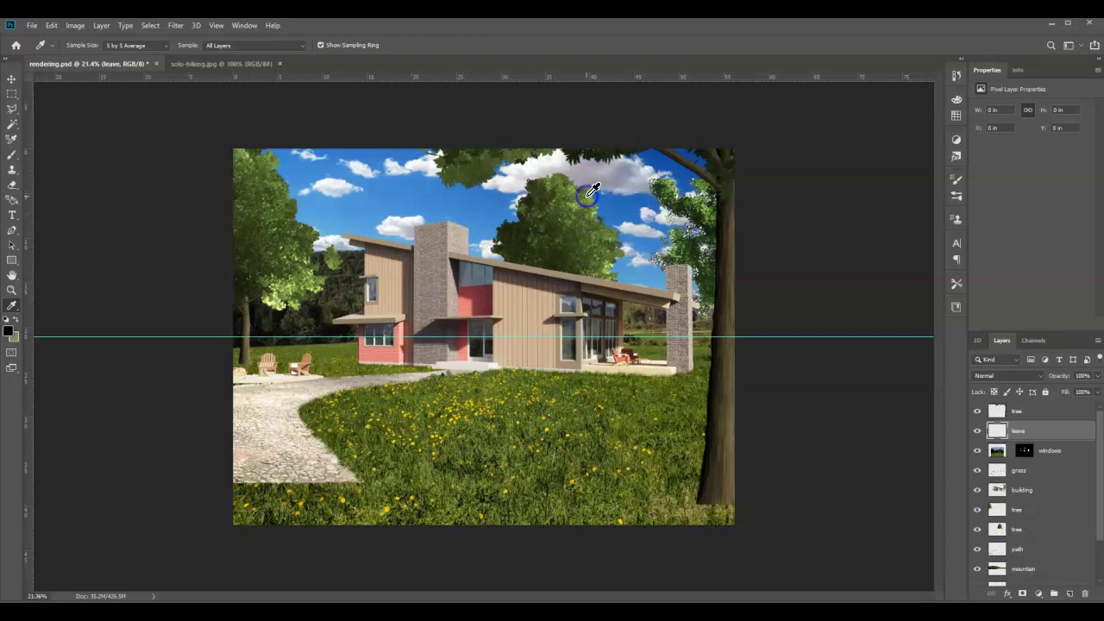
{"action": "left_click", "coordinate": [15, 319]}
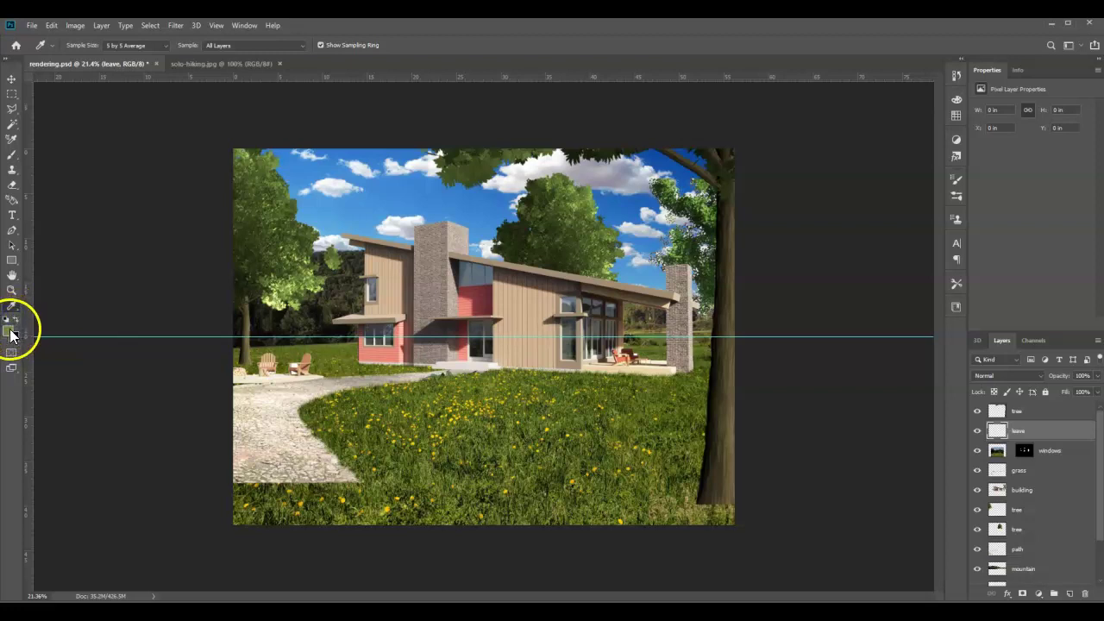
{"action": "left_click", "coordinate": [252, 250]}
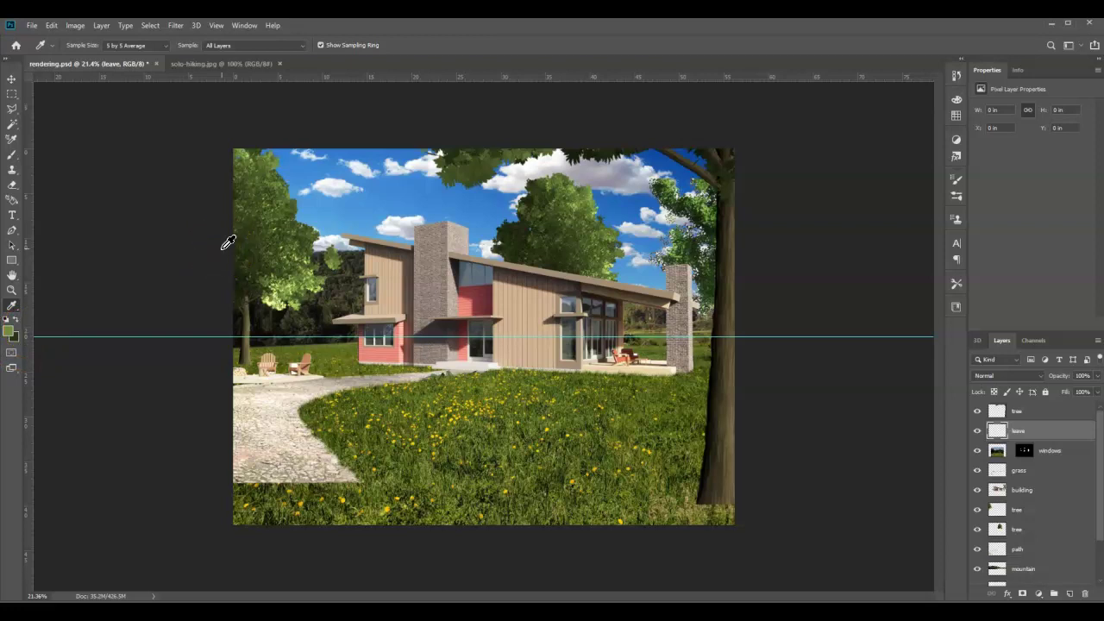
Step: Choose the Scattered Maple Leaves brush at 74 px for painting on the leave layer
{"action": "left_click", "coordinate": [11, 155]}
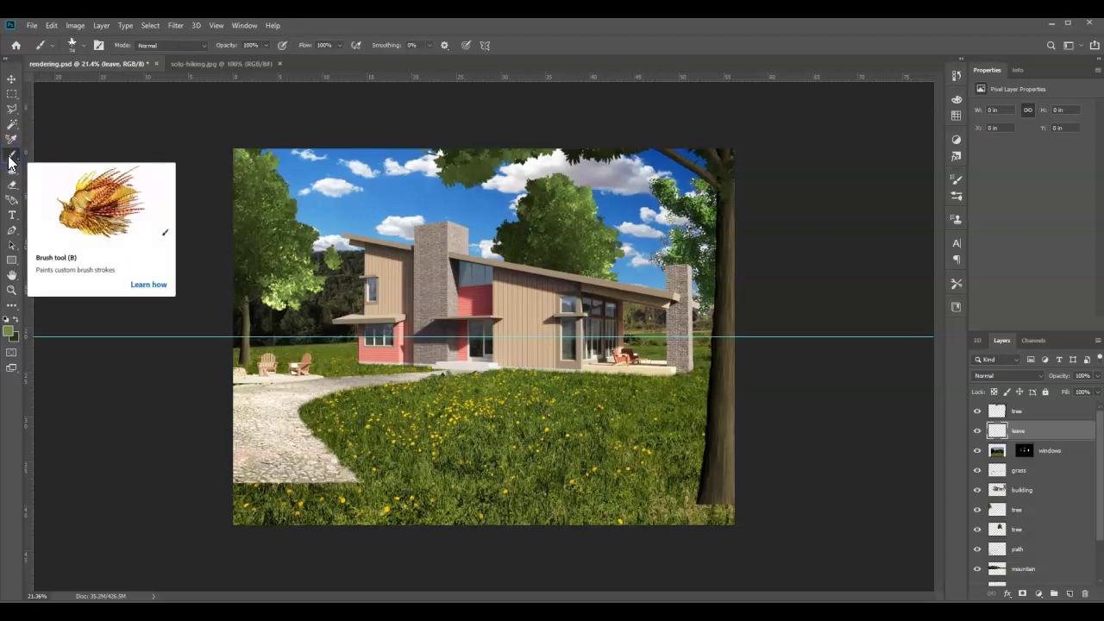
{"action": "left_click", "coordinate": [85, 44]}
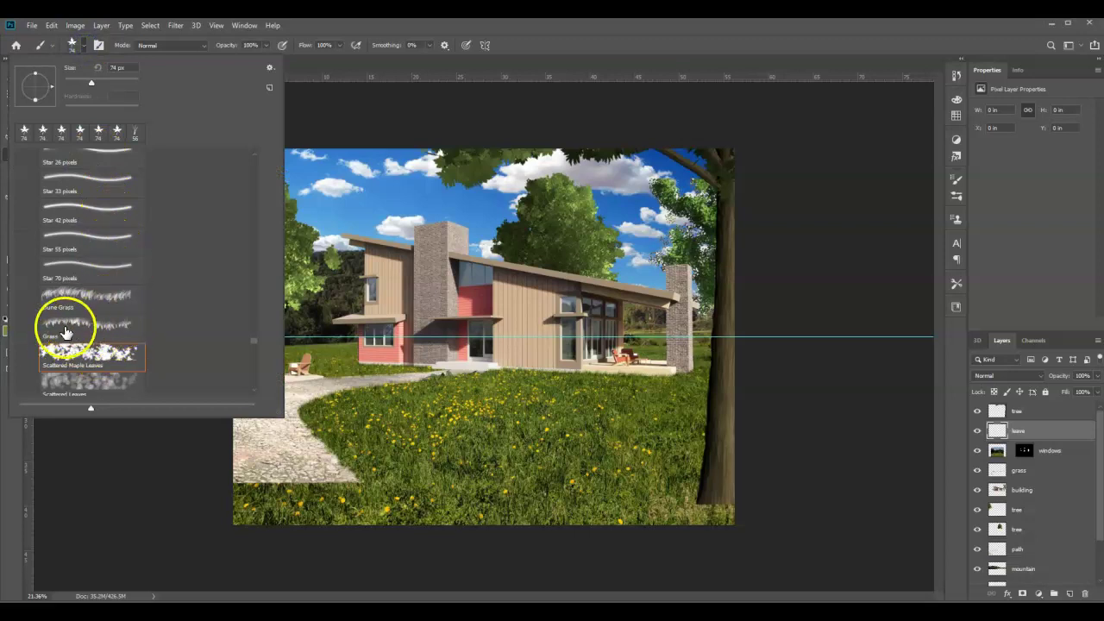
{"action": "left_click", "coordinate": [100, 352]}
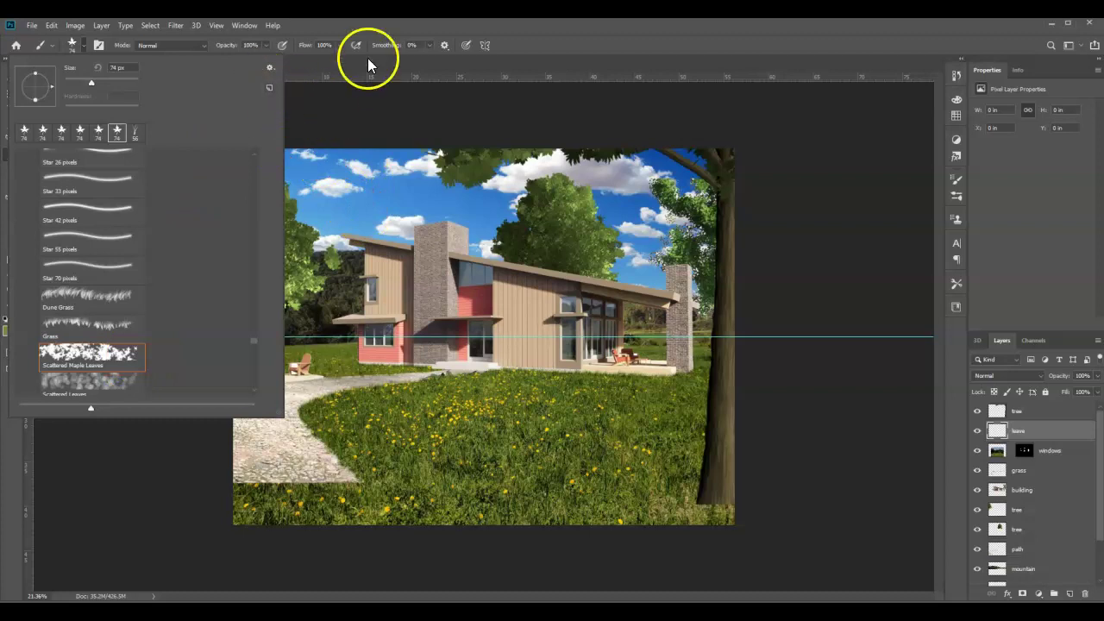
{"action": "left_click", "coordinate": [484, 31]}
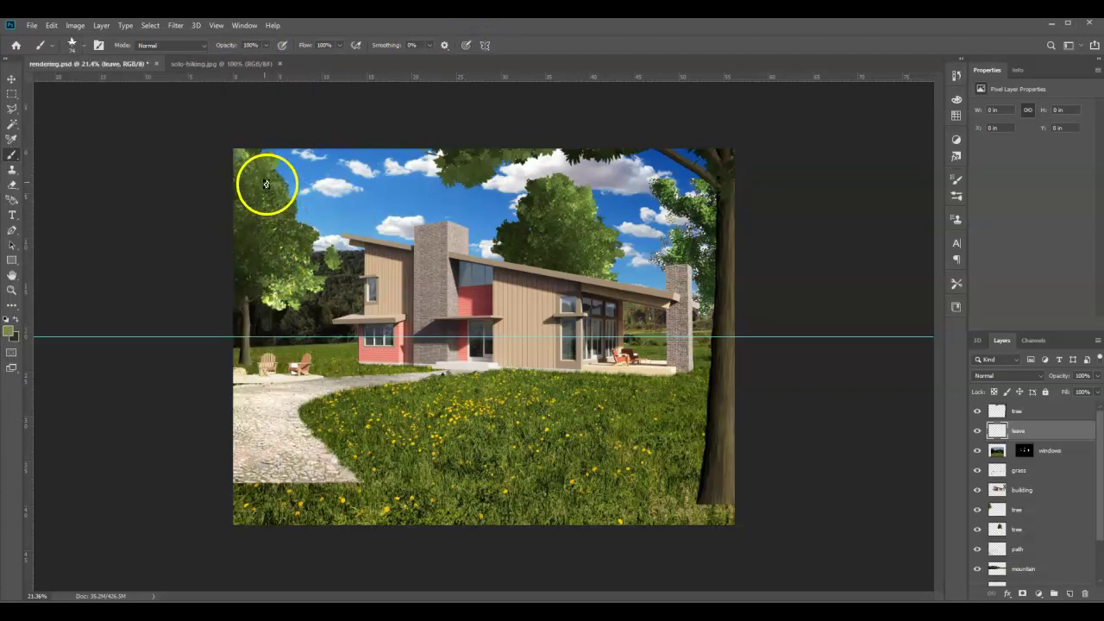
Step: Try a leaf stroke from the tree by the path across the sky and undo it
{"action": "mouse_move", "coordinate": [260, 176]}
{"action": "left_mouse_down"}
{"action": "mouse_move", "coordinate": [302, 240]}
{"action": "mouse_move", "coordinate": [317, 236]}
{"action": "mouse_move", "coordinate": [303, 202]}
{"action": "mouse_move", "coordinate": [367, 187]}
{"action": "mouse_move", "coordinate": [340, 193]}
{"action": "mouse_move", "coordinate": [446, 222]}
{"action": "mouse_move", "coordinate": [398, 199]}
{"action": "mouse_move", "coordinate": [360, 226]}
{"action": "mouse_move", "coordinate": [351, 185]}
{"action": "mouse_move", "coordinate": [323, 257]}
{"action": "mouse_move", "coordinate": [341, 226]}
{"action": "left_mouse_up"}
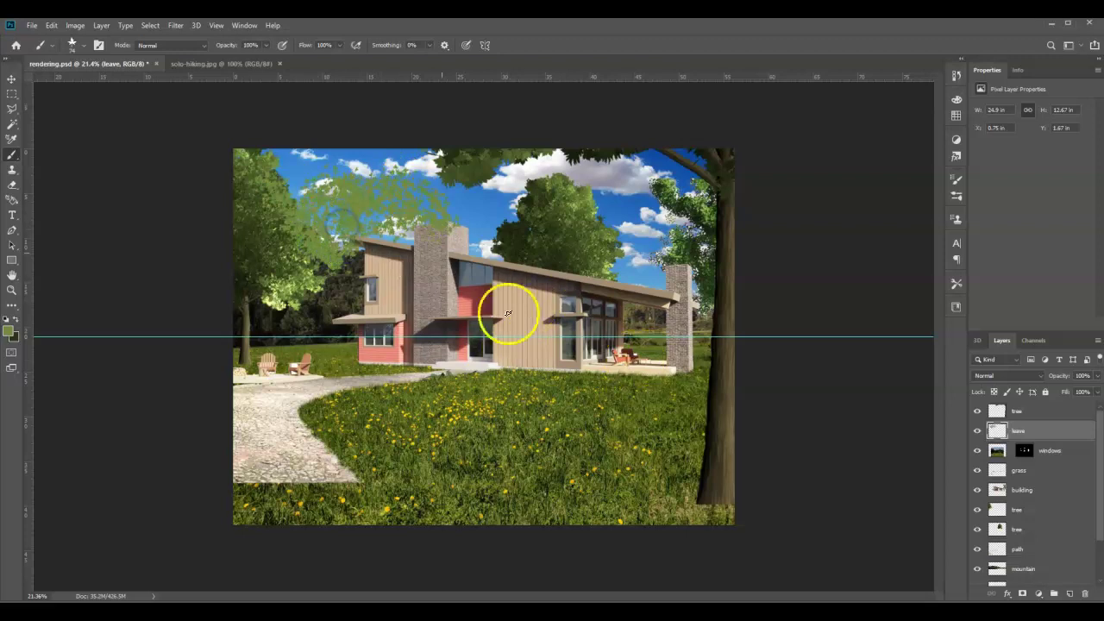
{"action": "key", "text": "ctrl+z"}
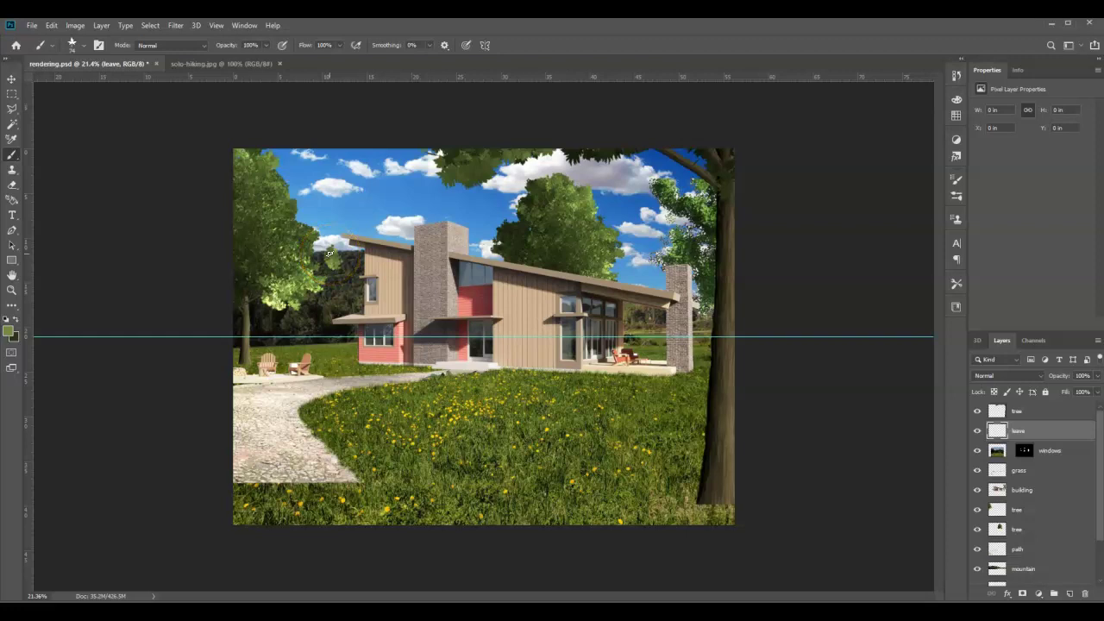
Step: Set the brush's scattering to Scatter 873%, Count 4 and Count Jitter 56%
{"action": "left_click", "coordinate": [956, 178]}
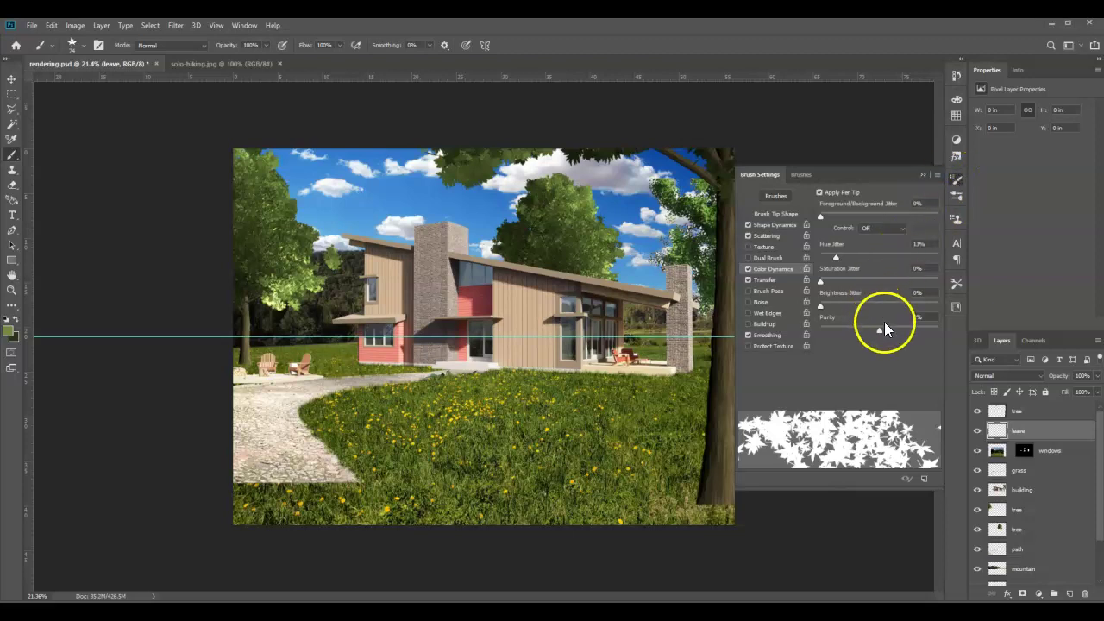
{"action": "left_click", "coordinate": [778, 235]}
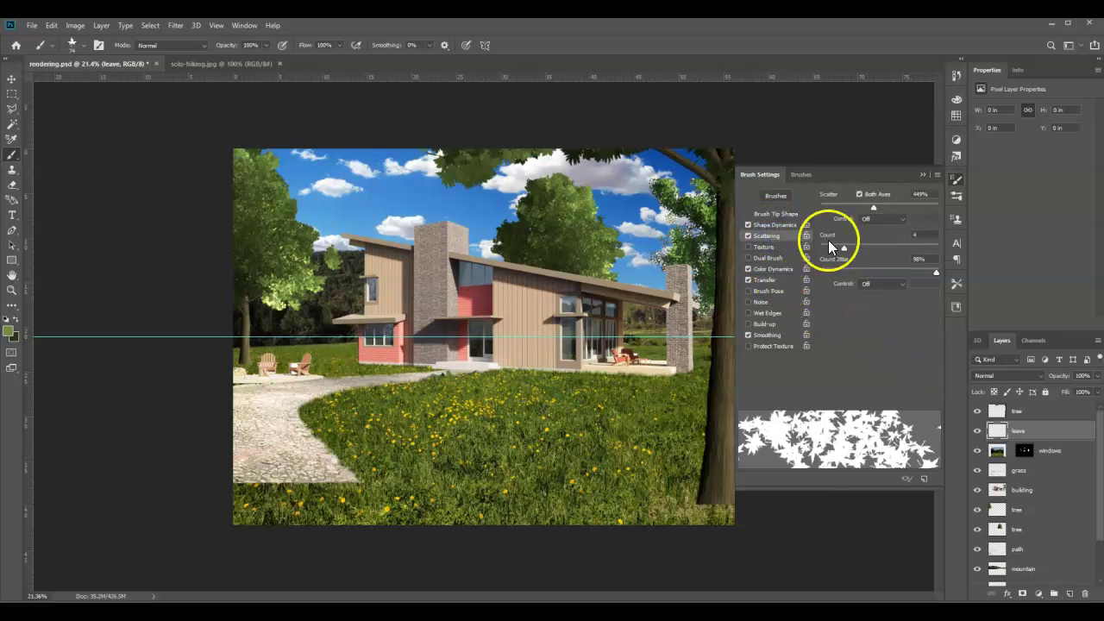
{"action": "left_click_drag", "start_coordinate": [844, 247], "coordinate": [848, 247]}
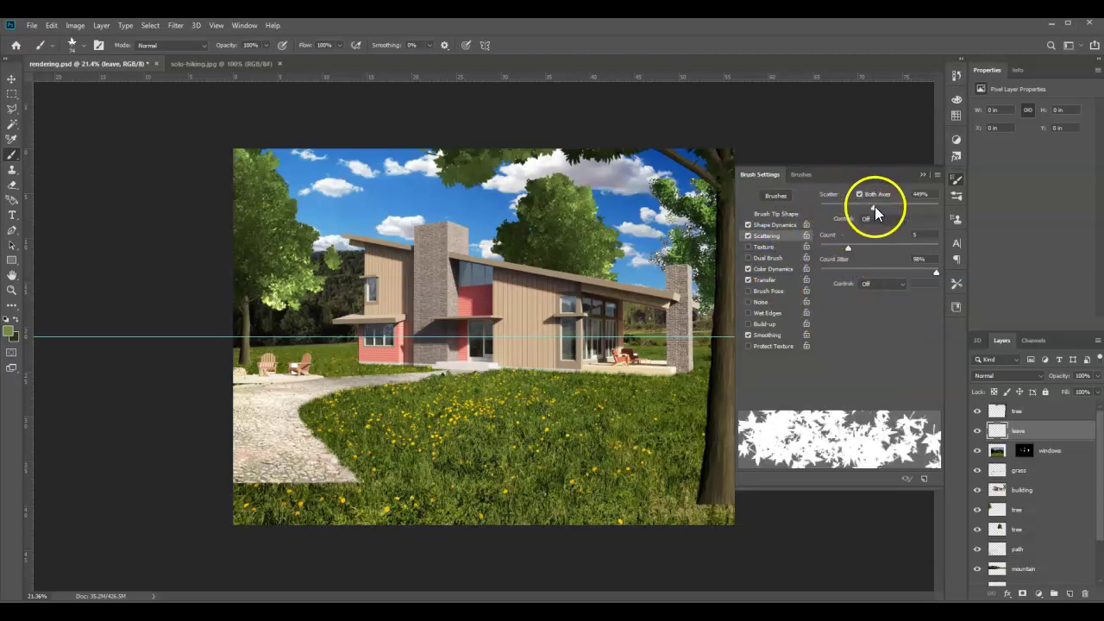
{"action": "left_click_drag", "start_coordinate": [875, 207], "coordinate": [924, 210]}
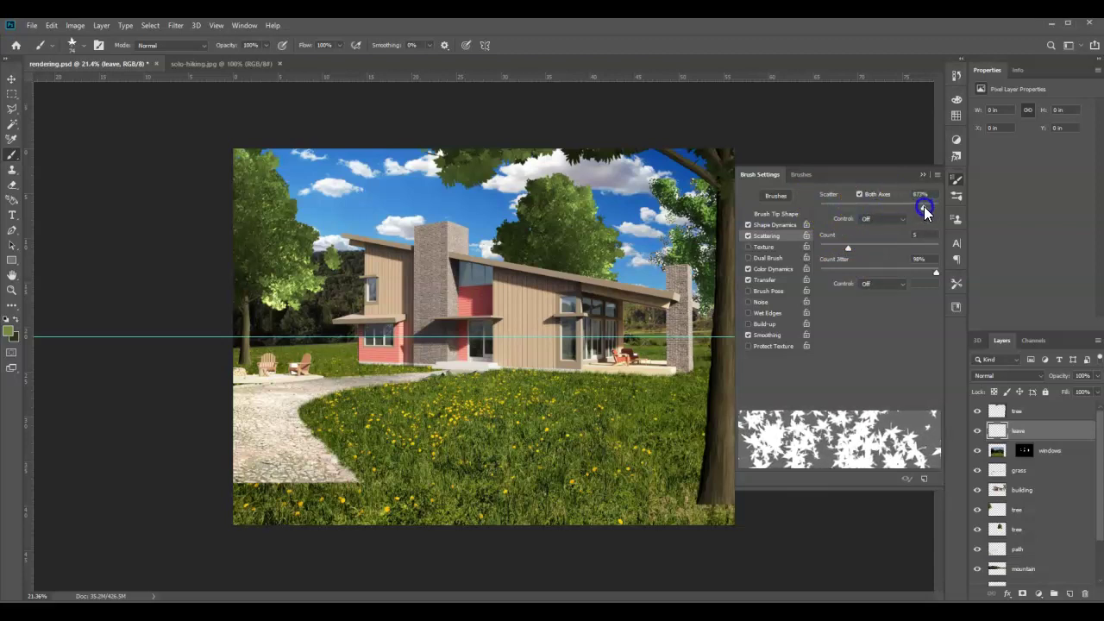
{"action": "left_click_drag", "start_coordinate": [881, 262], "coordinate": [841, 248]}
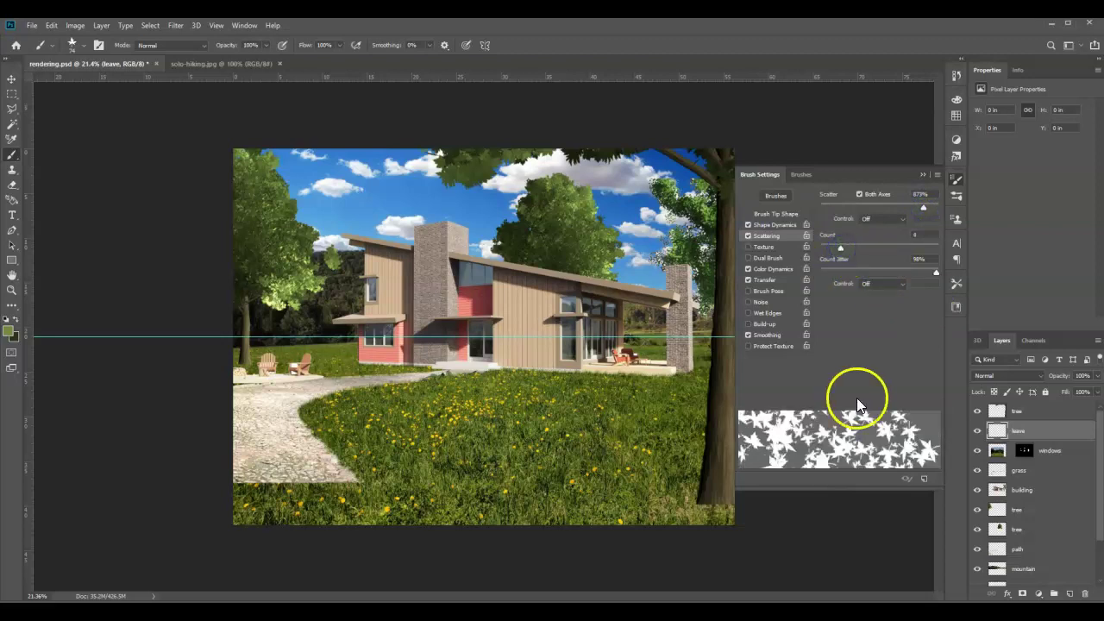
{"action": "mouse_move", "coordinate": [935, 269]}
{"action": "left_mouse_down"}
{"action": "mouse_move", "coordinate": [838, 275]}
{"action": "mouse_move", "coordinate": [888, 276]}
{"action": "left_mouse_up"}
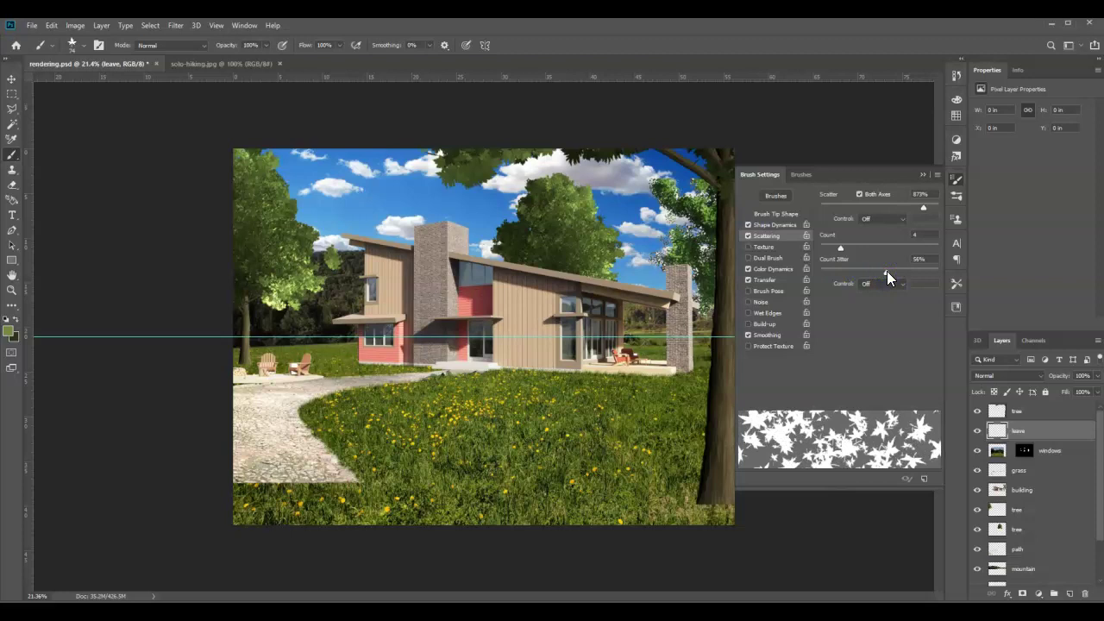
Step: Set the brush's color dynamics to Foreground/Background Jitter 80%, Hue Jitter 3%, Saturation Jitter 5% and Brightness Jitter 4%
{"action": "left_click", "coordinate": [773, 270]}
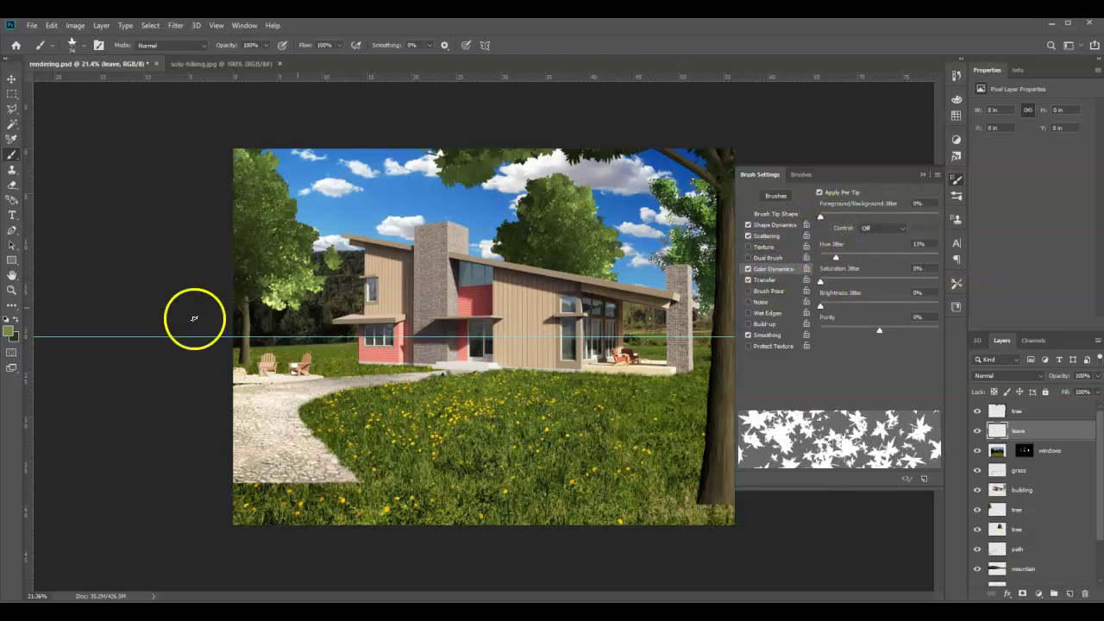
{"action": "left_click_drag", "start_coordinate": [821, 218], "coordinate": [916, 216]}
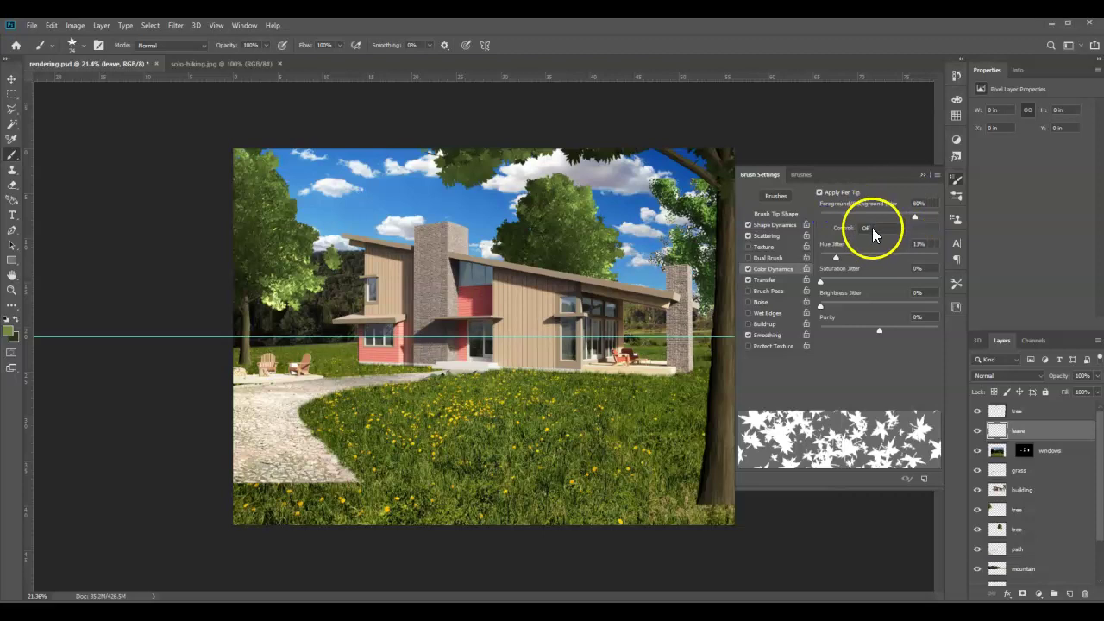
{"action": "left_click_drag", "start_coordinate": [836, 258], "coordinate": [829, 259]}
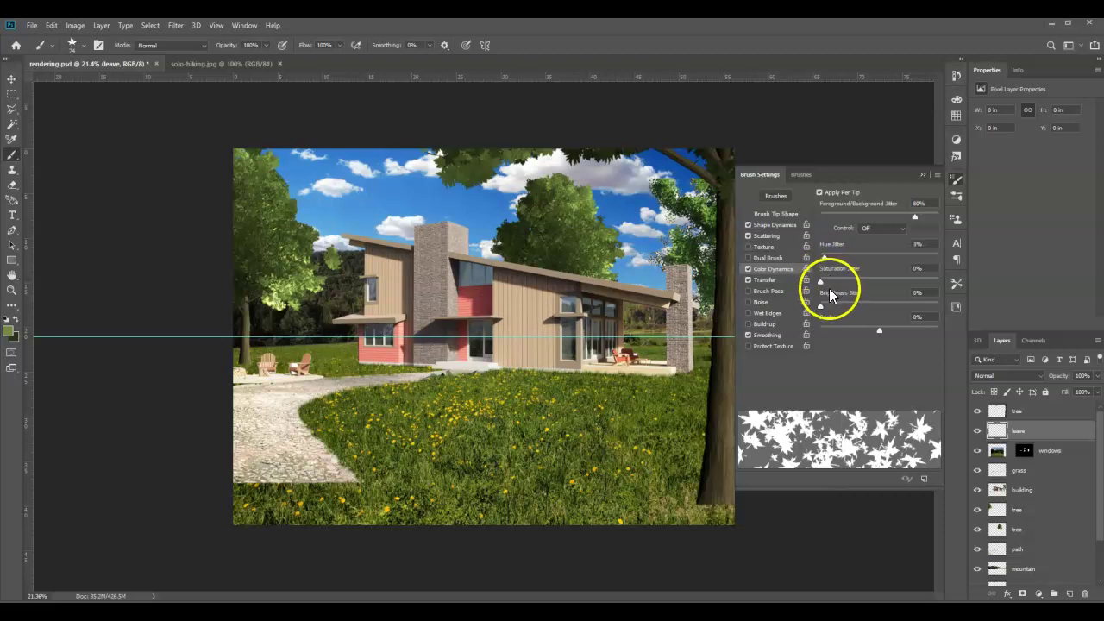
{"action": "left_click_drag", "start_coordinate": [820, 284], "coordinate": [826, 288]}
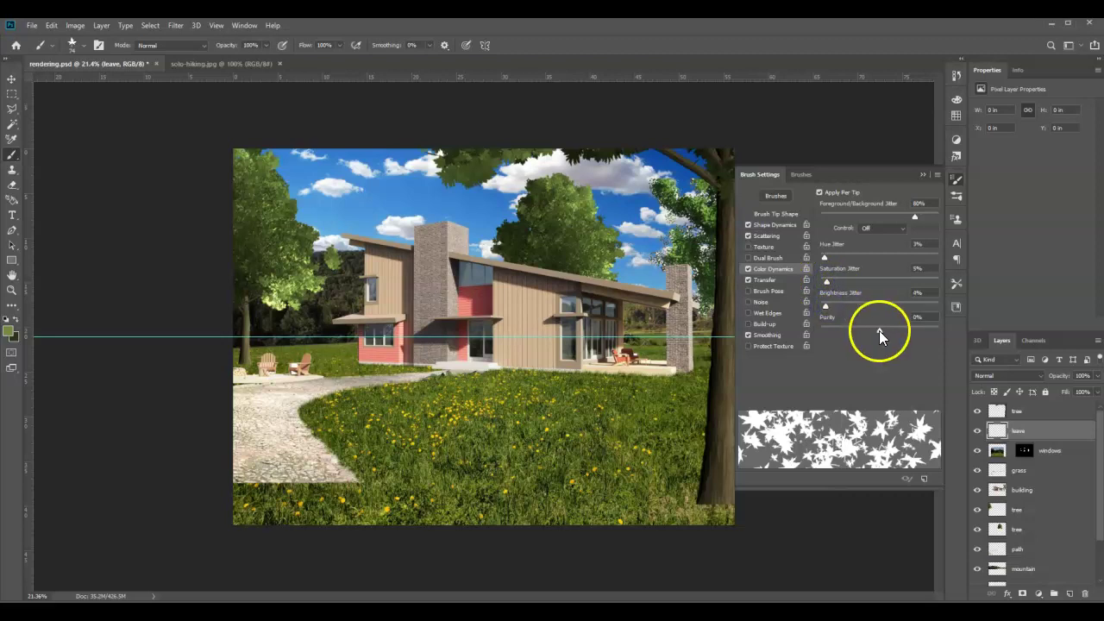
Step: Try a leaf stroke over the sky and the house's two-storey end, and undo it
{"action": "mouse_move", "coordinate": [345, 172]}
{"action": "left_mouse_down"}
{"action": "mouse_move", "coordinate": [389, 202]}
{"action": "mouse_move", "coordinate": [357, 198]}
{"action": "mouse_move", "coordinate": [361, 266]}
{"action": "mouse_move", "coordinate": [387, 333]}
{"action": "mouse_move", "coordinate": [406, 239]}
{"action": "mouse_move", "coordinate": [315, 164]}
{"action": "mouse_move", "coordinate": [378, 220]}
{"action": "left_mouse_up"}
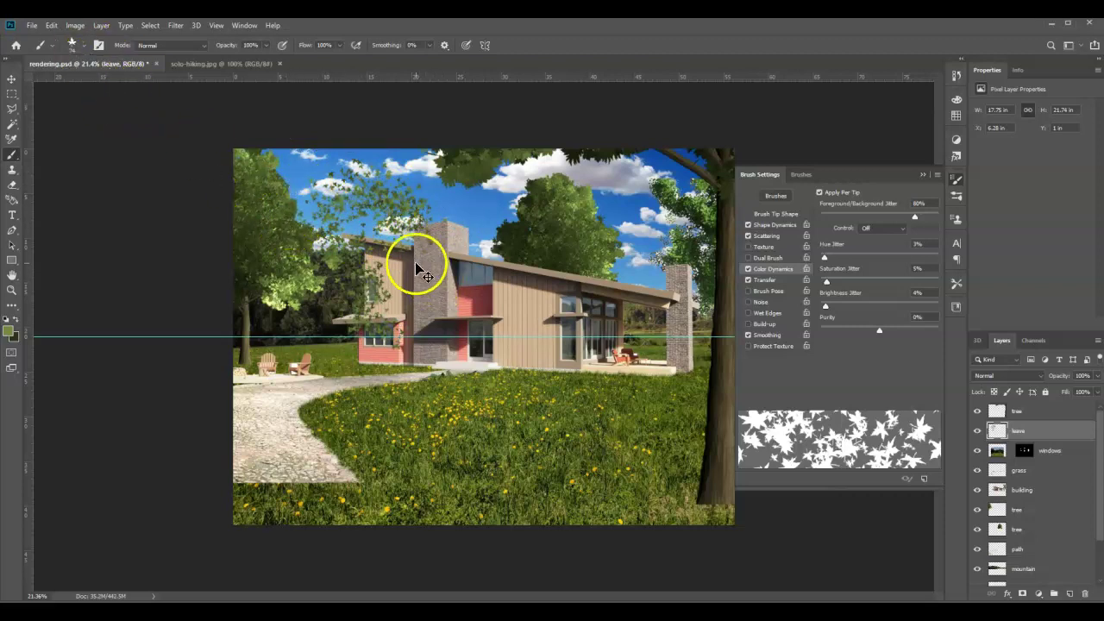
{"action": "key", "text": "ctrl+z"}
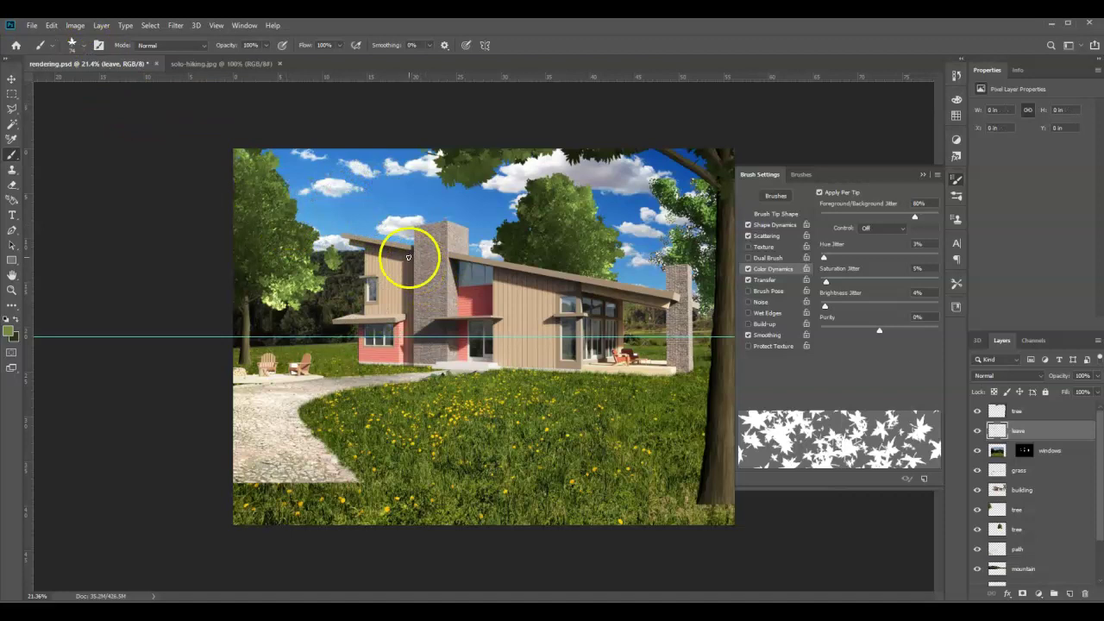
Step: Paint scattered leaves over the crown of the tree by the path, undoing the stray leaves in the sky
{"action": "left_click", "coordinate": [256, 175]}
{"action": "mouse_move", "coordinate": [264, 200]}
{"action": "left_mouse_down"}
{"action": "mouse_move", "coordinate": [267, 234]}
{"action": "mouse_move", "coordinate": [293, 268]}
{"action": "left_mouse_up"}
{"action": "mouse_move", "coordinate": [295, 230]}
{"action": "left_mouse_down"}
{"action": "mouse_move", "coordinate": [294, 203]}
{"action": "mouse_move", "coordinate": [308, 239]}
{"action": "left_mouse_up"}
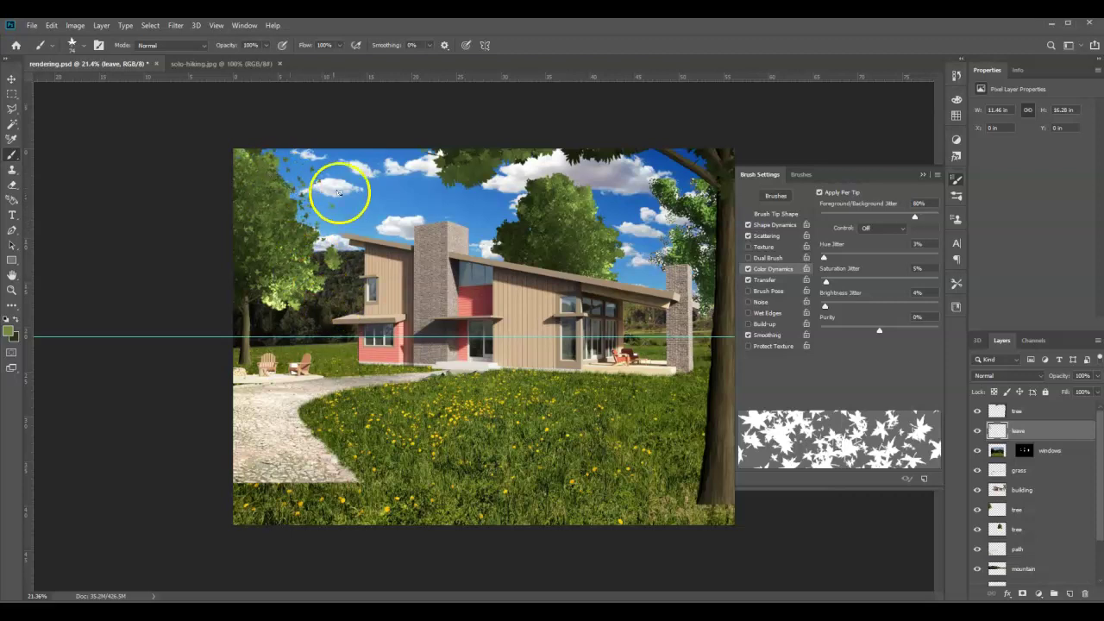
{"action": "key", "text": "ctrl+z"}
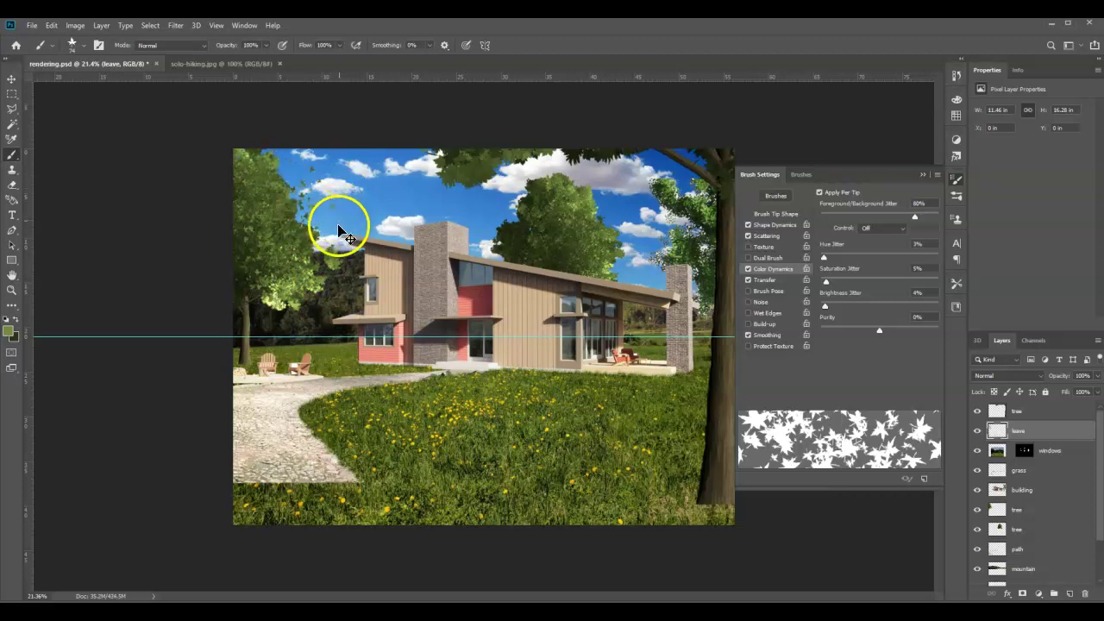
{"action": "left_click", "coordinate": [260, 241]}
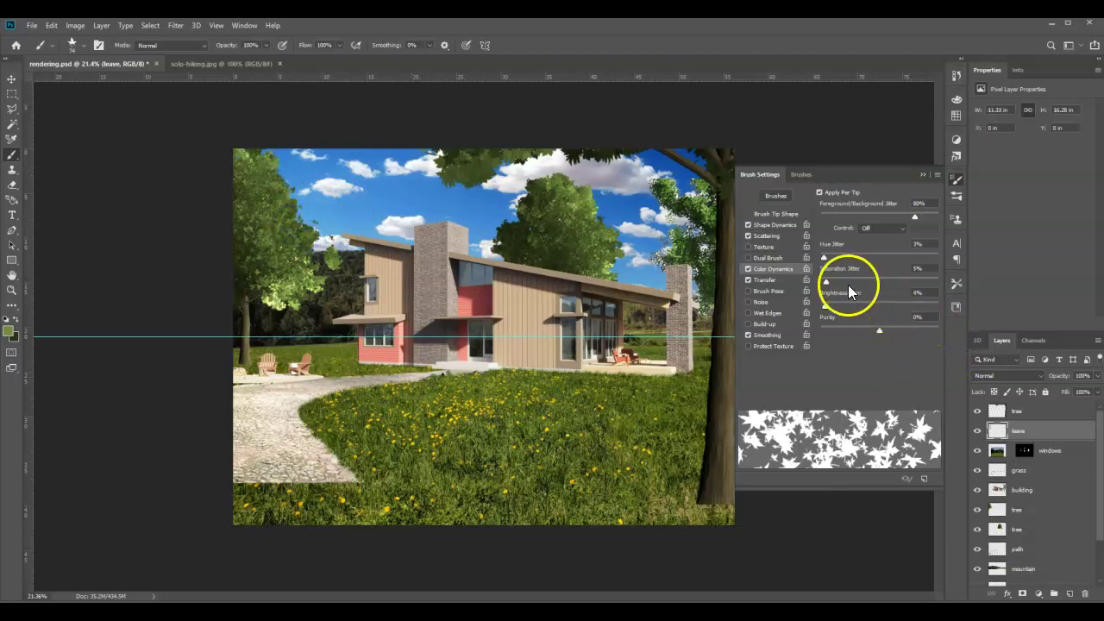
Step: Reduce the brush's Scatter to 686% and paint more leaves down the crown of the tree by the path
{"action": "left_click", "coordinate": [769, 236]}
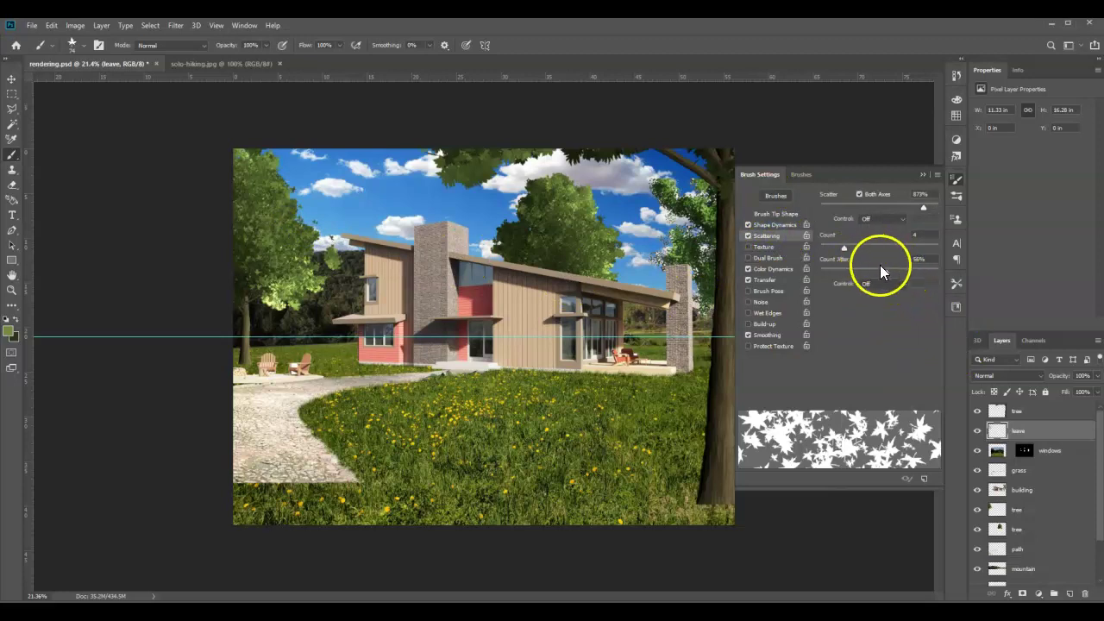
{"action": "left_click_drag", "start_coordinate": [926, 207], "coordinate": [902, 208]}
{"action": "mouse_move", "coordinate": [284, 215]}
{"action": "left_mouse_down"}
{"action": "mouse_move", "coordinate": [283, 193]}
{"action": "mouse_move", "coordinate": [301, 227]}
{"action": "mouse_move", "coordinate": [267, 273]}
{"action": "left_mouse_up"}
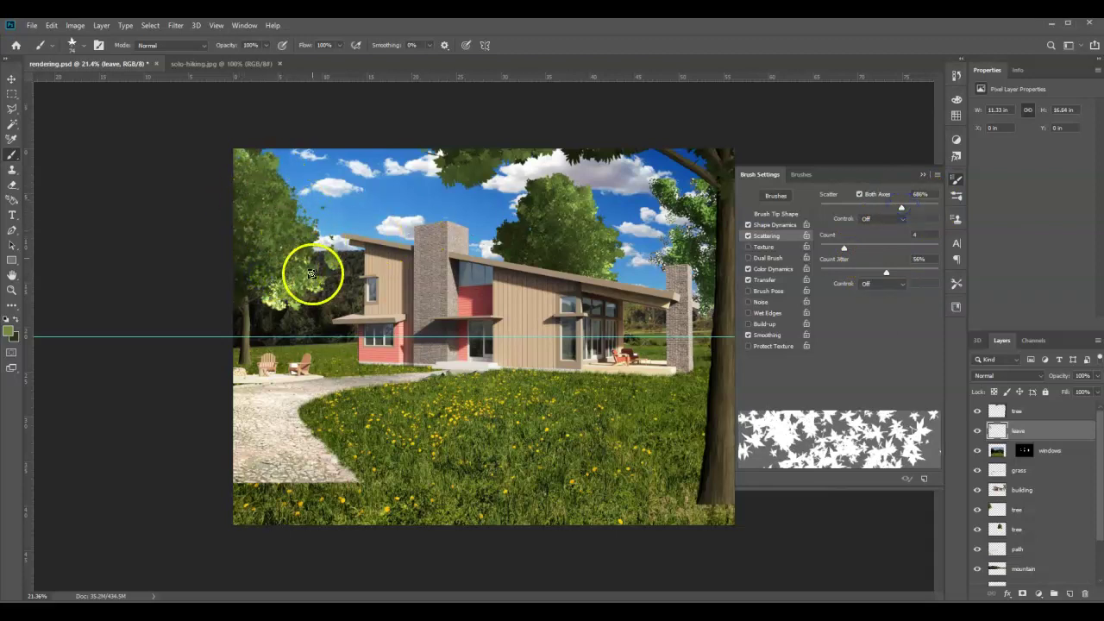
Step: Paint scattered leaves over the crown of the tree behind the house and the tree beside the far chimney
{"action": "mouse_move", "coordinate": [537, 222]}
{"action": "left_mouse_down"}
{"action": "mouse_move", "coordinate": [558, 194]}
{"action": "mouse_move", "coordinate": [582, 189]}
{"action": "mouse_move", "coordinate": [608, 248]}
{"action": "left_mouse_up"}
{"action": "left_click", "coordinate": [538, 217]}
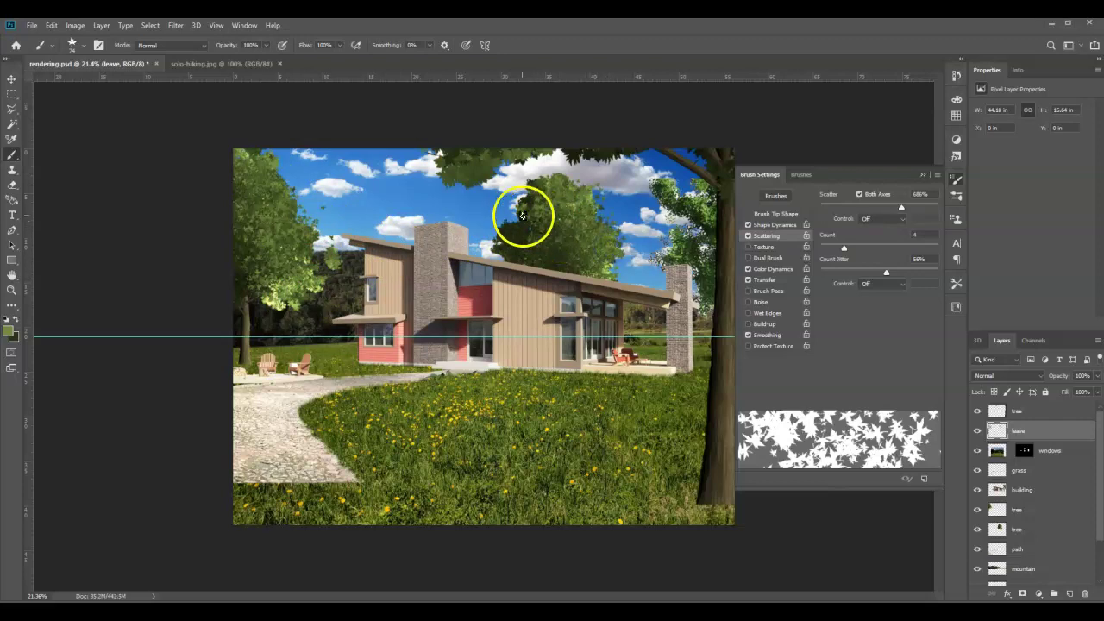
{"action": "left_click", "coordinate": [572, 215]}
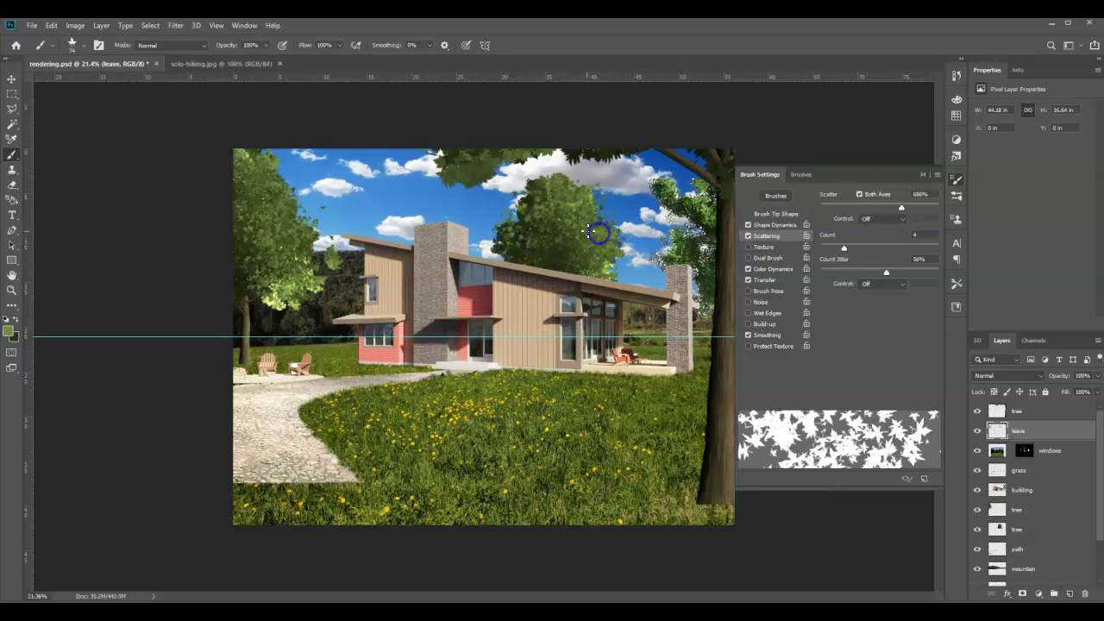
{"action": "left_click_drag", "start_coordinate": [666, 183], "coordinate": [683, 230]}
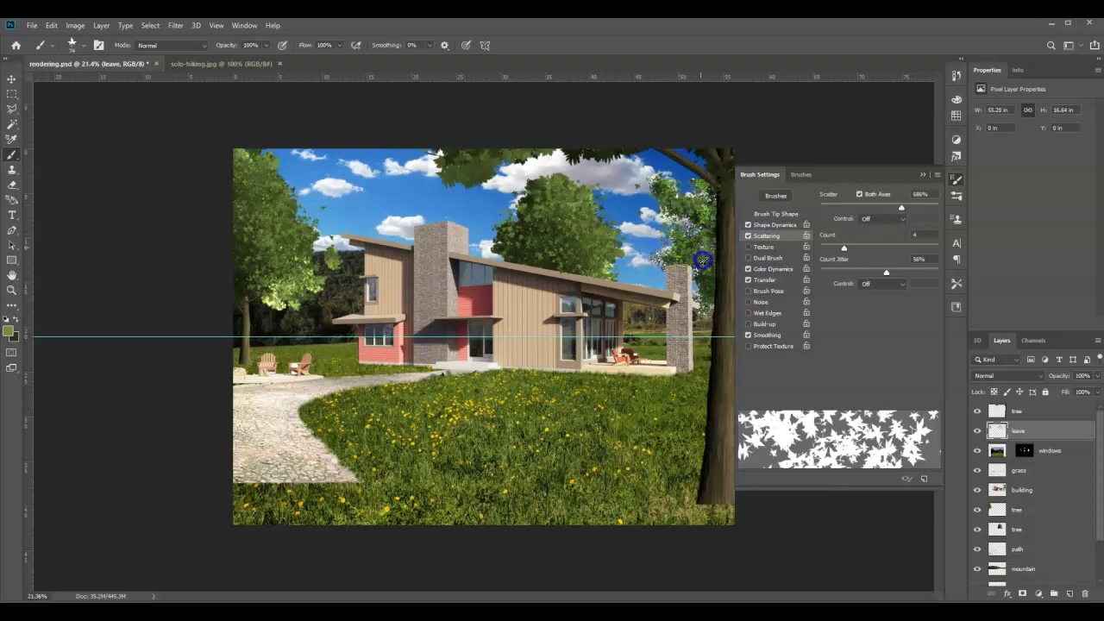
{"action": "mouse_move", "coordinate": [692, 258]}
{"action": "left_mouse_down"}
{"action": "mouse_move", "coordinate": [692, 192]}
{"action": "mouse_move", "coordinate": [637, 154]}
{"action": "mouse_move", "coordinate": [604, 213]}
{"action": "mouse_move", "coordinate": [663, 242]}
{"action": "mouse_move", "coordinate": [705, 213]}
{"action": "mouse_move", "coordinate": [661, 242]}
{"action": "mouse_move", "coordinate": [517, 244]}
{"action": "left_mouse_up"}
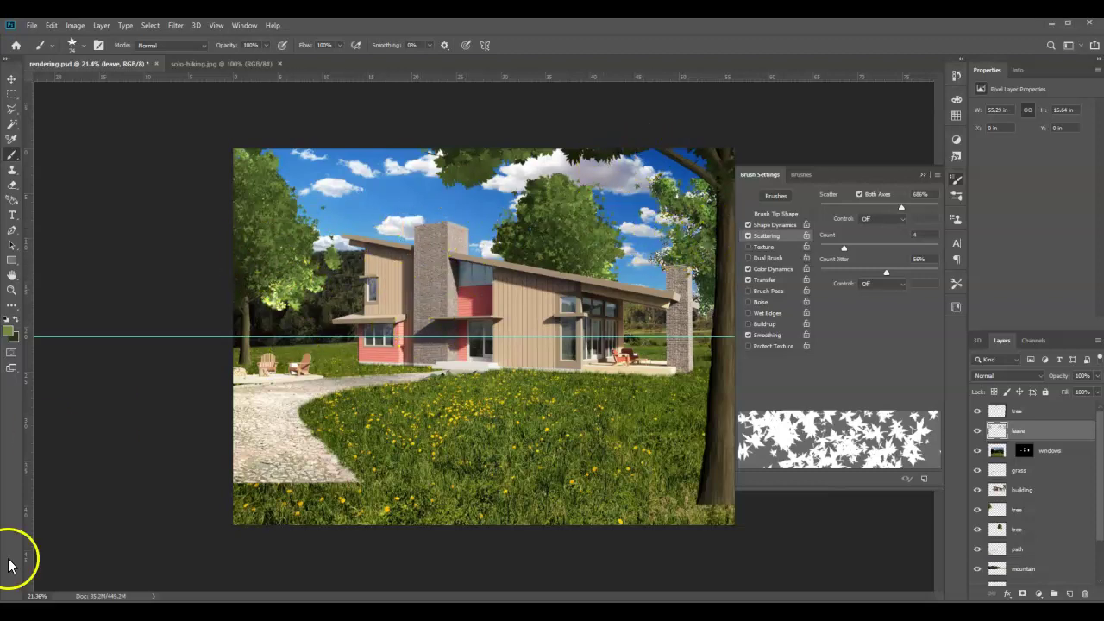
{"action": "mouse_move", "coordinate": [509, 211]}
{"action": "left_mouse_down"}
{"action": "mouse_move", "coordinate": [475, 165]}
{"action": "mouse_move", "coordinate": [604, 147]}
{"action": "mouse_move", "coordinate": [530, 155]}
{"action": "left_mouse_up"}
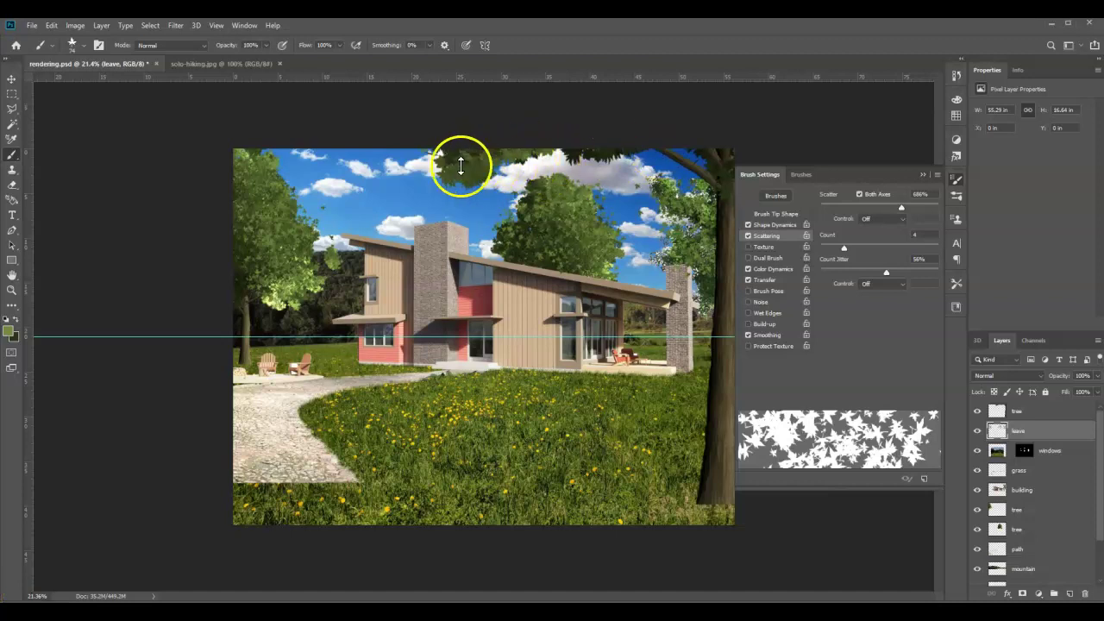
Step: Enlarge the leaf brush to 202 px and try a stroke at the tip of the overhanging branches
{"action": "left_click", "coordinate": [83, 45]}
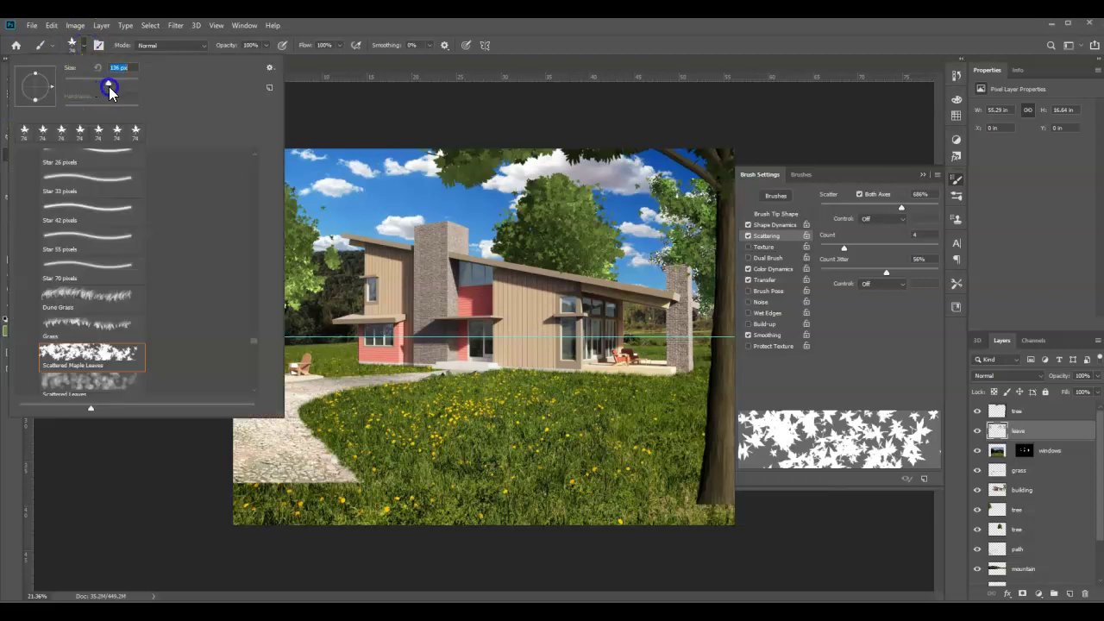
{"action": "left_click_drag", "start_coordinate": [108, 86], "coordinate": [109, 87]}
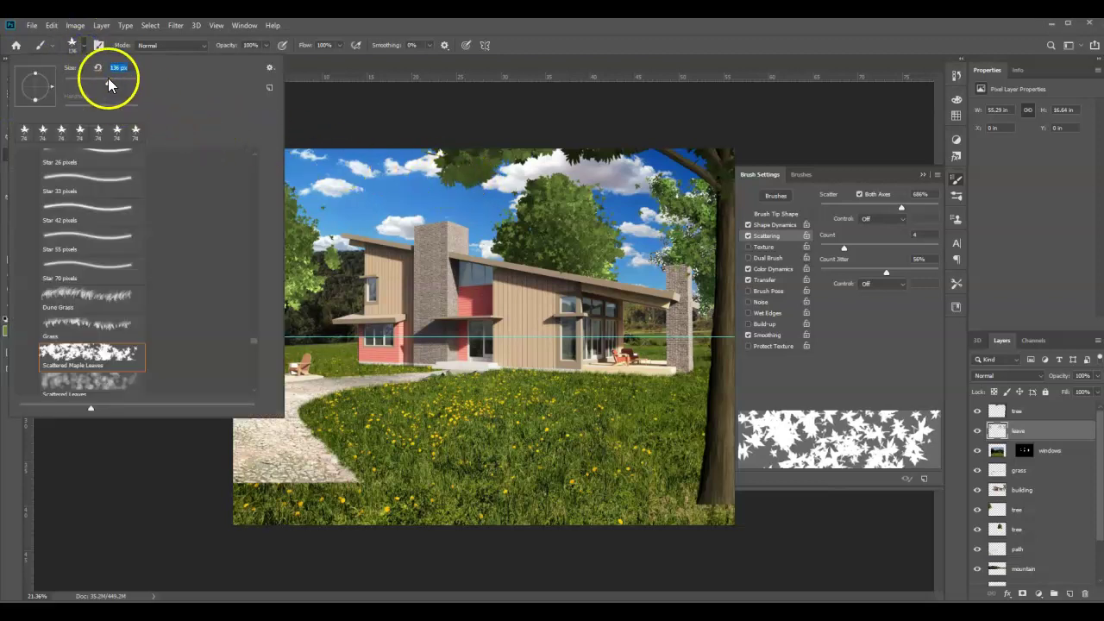
{"action": "type", "text": "200"}
{"action": "key", "text": "Return"}
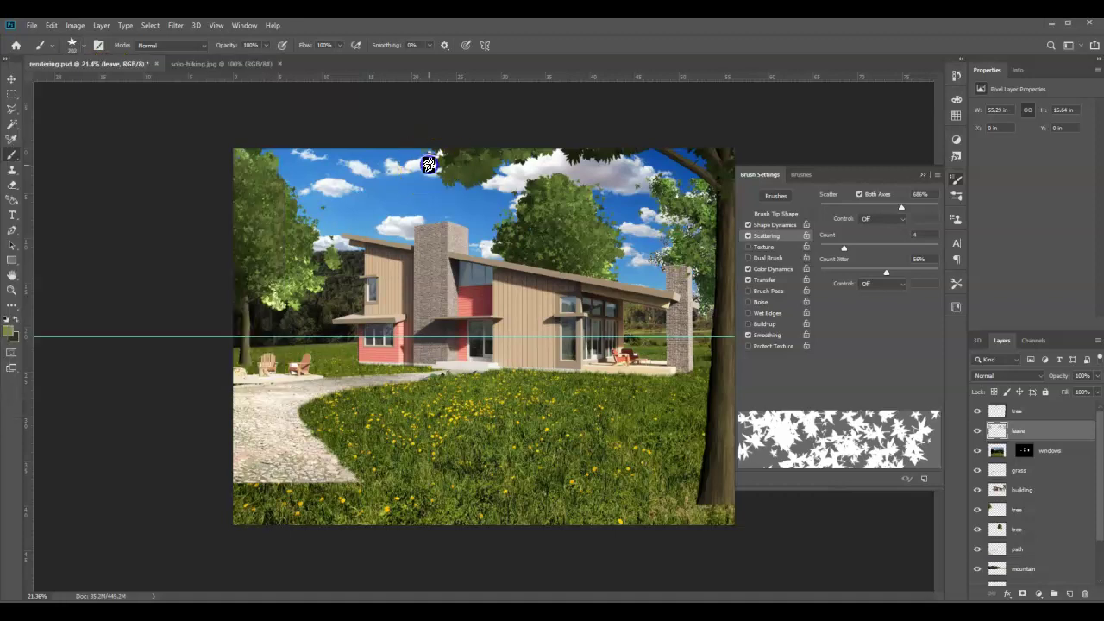
{"action": "mouse_move", "coordinate": [422, 163]}
{"action": "left_mouse_down"}
{"action": "mouse_move", "coordinate": [494, 194]}
{"action": "mouse_move", "coordinate": [405, 176]}
{"action": "mouse_move", "coordinate": [464, 175]}
{"action": "mouse_move", "coordinate": [496, 215]}
{"action": "mouse_move", "coordinate": [429, 164]}
{"action": "mouse_move", "coordinate": [416, 221]}
{"action": "left_mouse_up"}
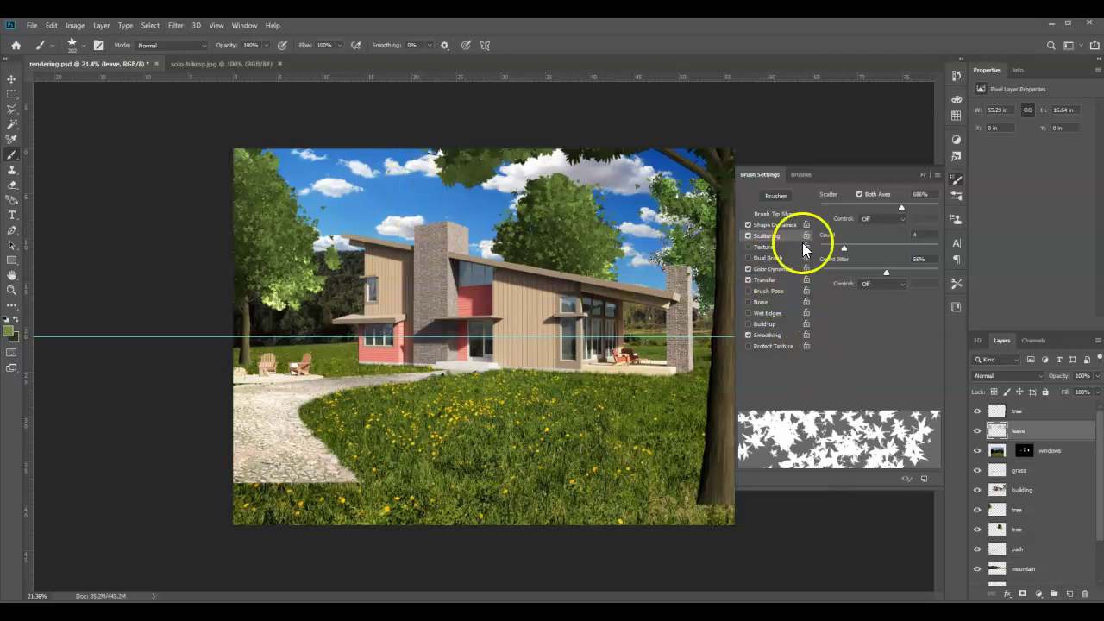
Step: Set the brush's Scatter to 373%, Count to 1 and Count Jitter to 23%, and paint leaves at the overhanging branches' tip
{"action": "mouse_move", "coordinate": [904, 207]}
{"action": "left_mouse_down"}
{"action": "mouse_move", "coordinate": [873, 214]}
{"action": "mouse_move", "coordinate": [884, 212]}
{"action": "left_mouse_up"}
{"action": "left_click_drag", "start_coordinate": [849, 251], "coordinate": [803, 249]}
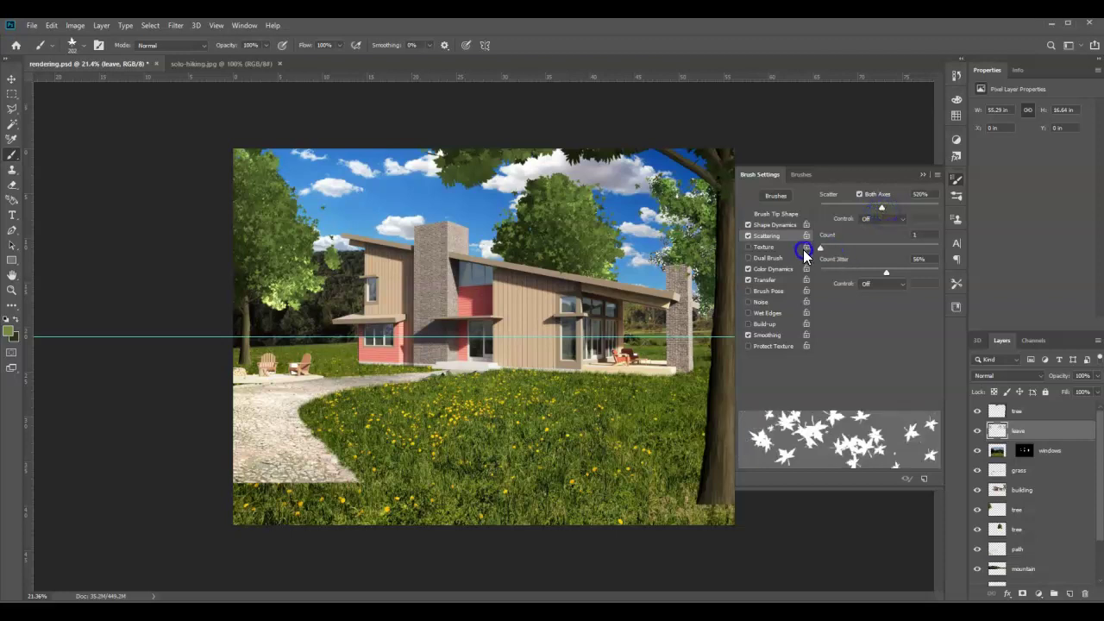
{"action": "left_click_drag", "start_coordinate": [880, 209], "coordinate": [866, 208]}
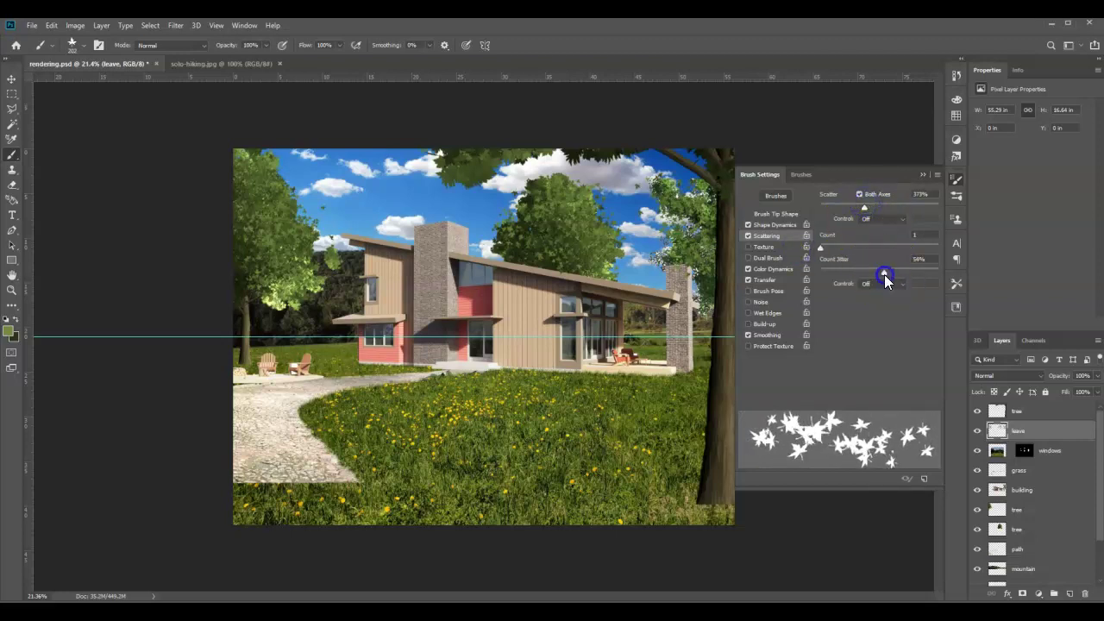
{"action": "left_click", "coordinate": [450, 171]}
{"action": "mouse_move", "coordinate": [445, 172]}
{"action": "left_mouse_down"}
{"action": "mouse_move", "coordinate": [458, 181]}
{"action": "mouse_move", "coordinate": [458, 148]}
{"action": "mouse_move", "coordinate": [511, 224]}
{"action": "mouse_move", "coordinate": [496, 222]}
{"action": "left_mouse_up"}
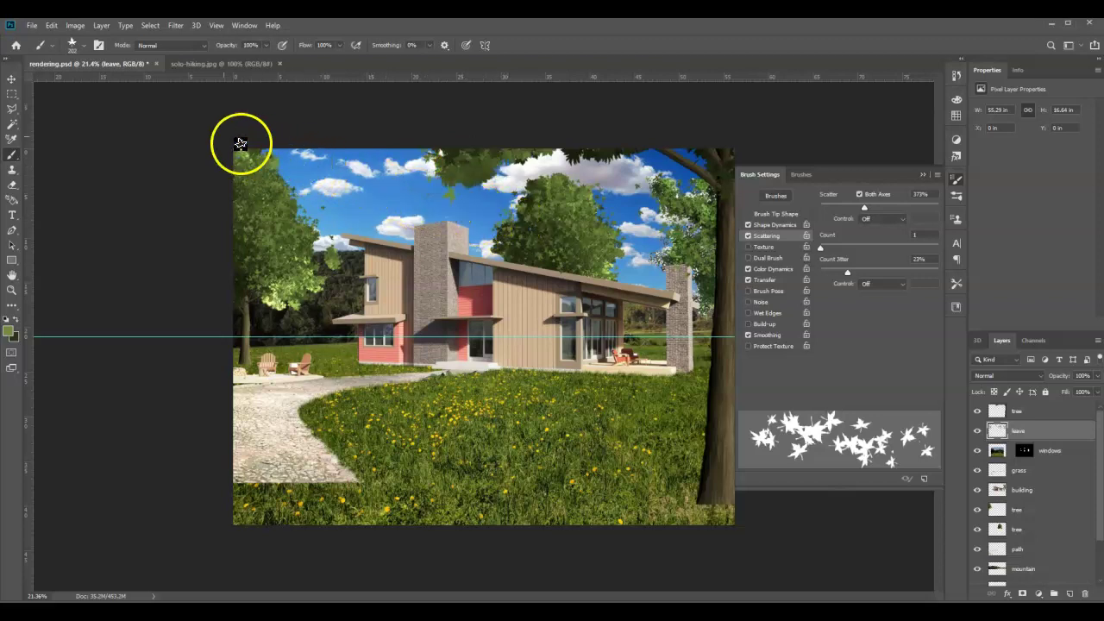
Step: Reduce the brush size to 130 px and paint more leaves around the tip of the overhanging branches
{"action": "left_click", "coordinate": [84, 45]}
{"action": "left_click", "coordinate": [118, 84]}
{"action": "left_click", "coordinate": [363, 161]}
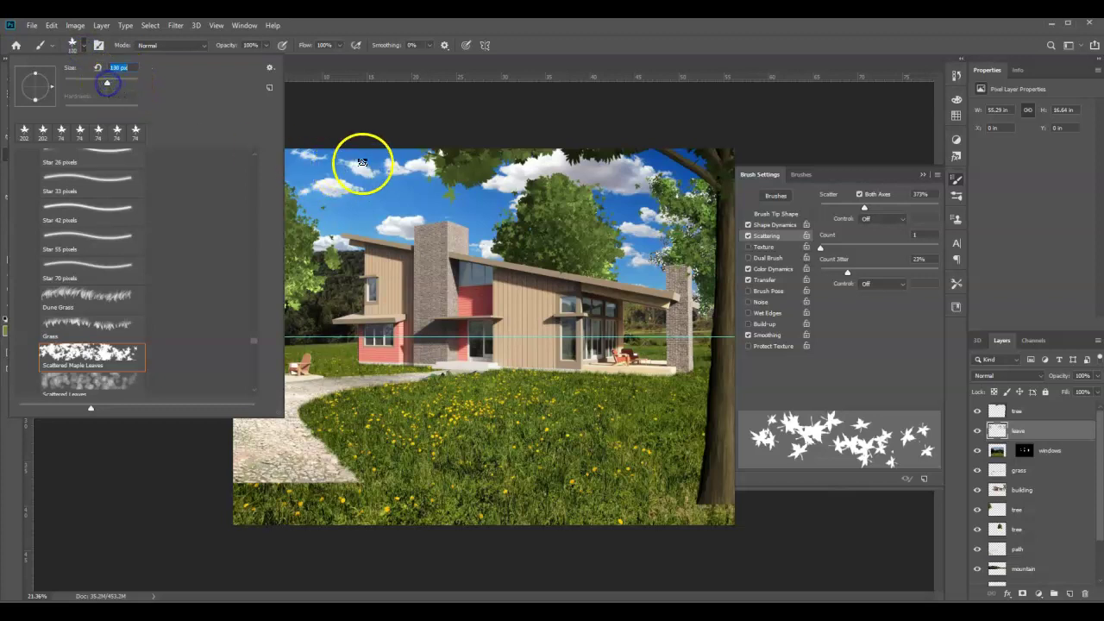
{"action": "left_click_drag", "start_coordinate": [417, 169], "coordinate": [512, 168]}
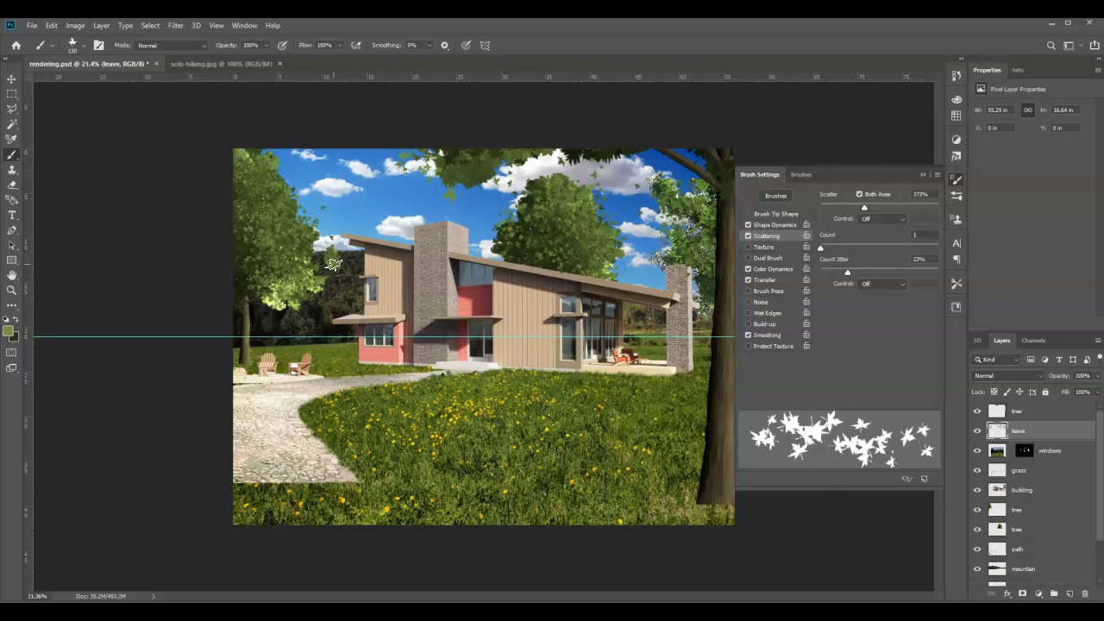
Step: Set up a 70 px brush with a white (ffffff) foreground color and a yellow (f0ff03) background color
{"action": "left_click", "coordinate": [9, 329]}
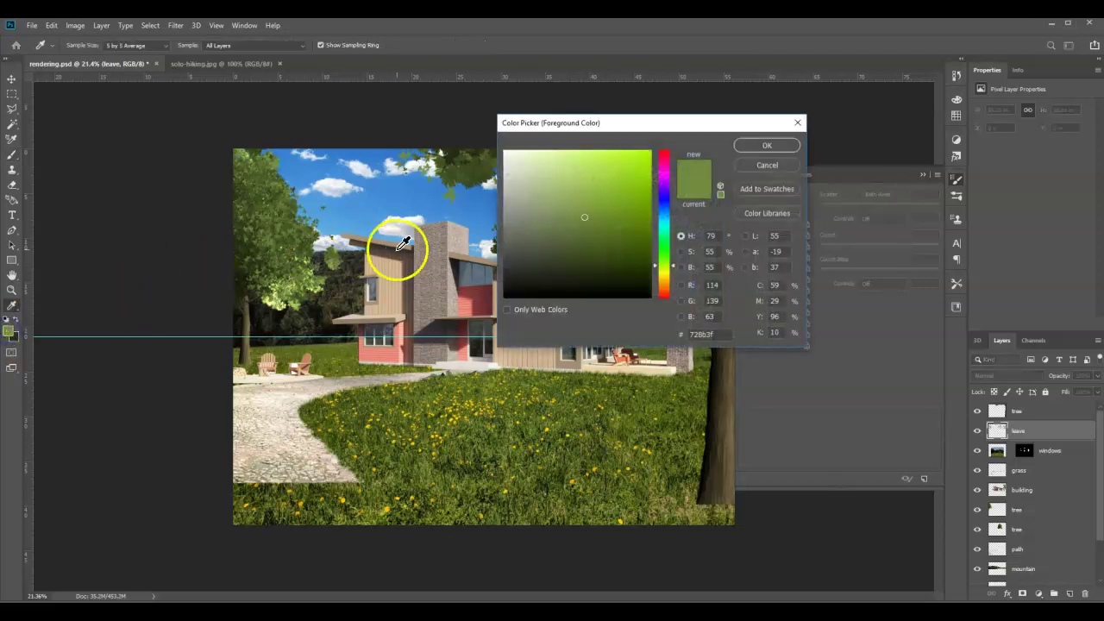
{"action": "left_click_drag", "start_coordinate": [538, 185], "coordinate": [502, 136]}
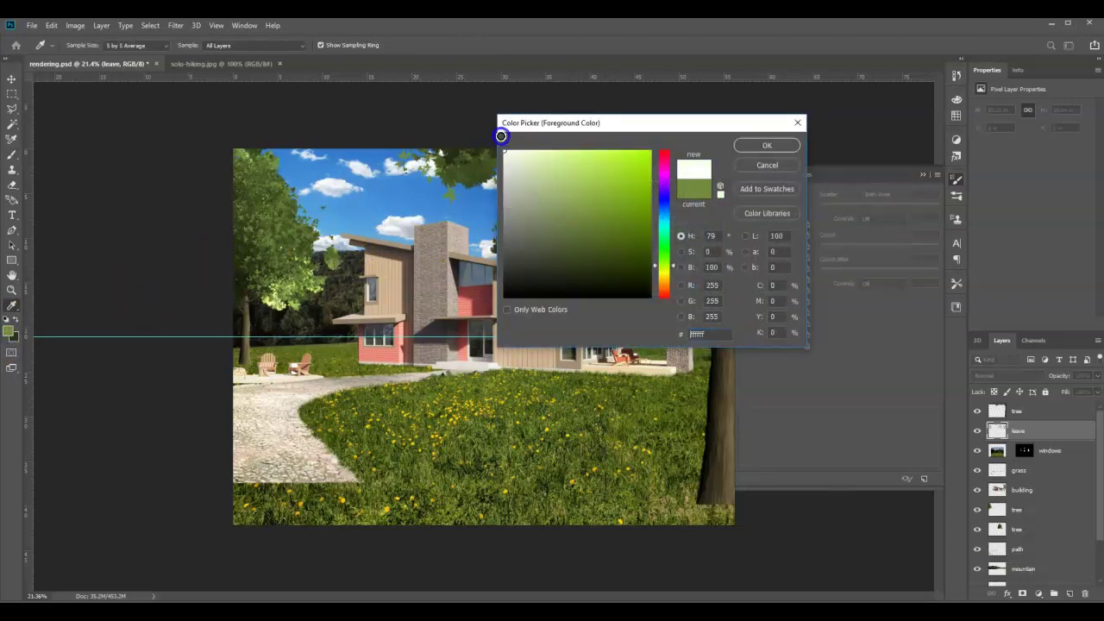
{"action": "left_click", "coordinate": [760, 152]}
{"action": "left_click", "coordinate": [18, 337]}
{"action": "left_click", "coordinate": [721, 254]}
{"action": "mouse_move", "coordinate": [663, 274]}
{"action": "left_mouse_down"}
{"action": "mouse_move", "coordinate": [644, 242]}
{"action": "mouse_move", "coordinate": [649, 142]}
{"action": "left_mouse_up"}
{"action": "left_click", "coordinate": [735, 149]}
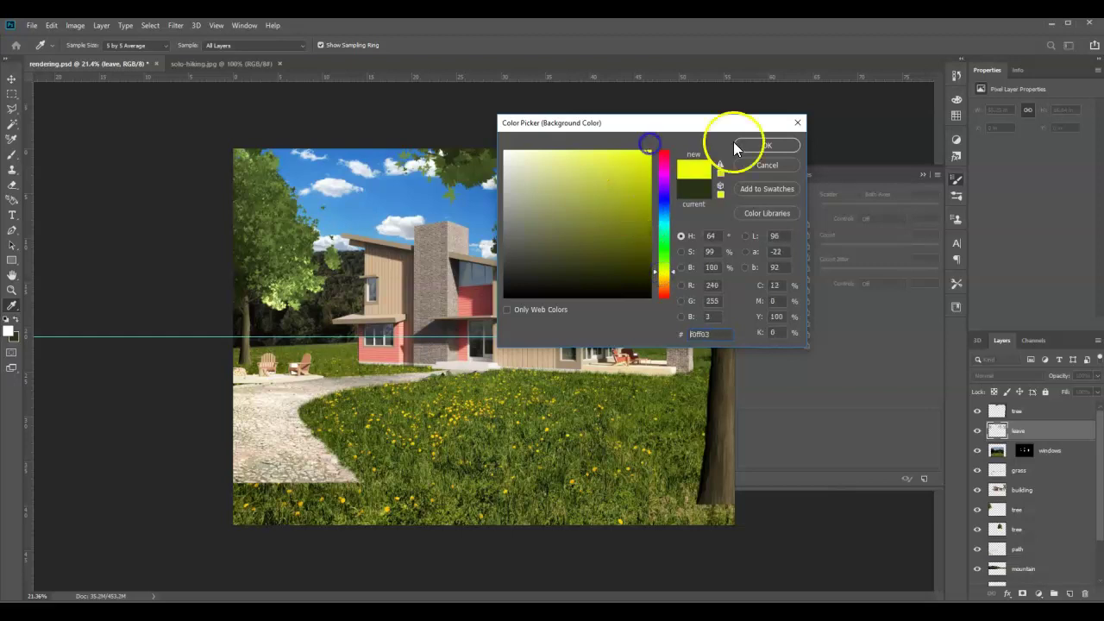
{"action": "left_click", "coordinate": [781, 146]}
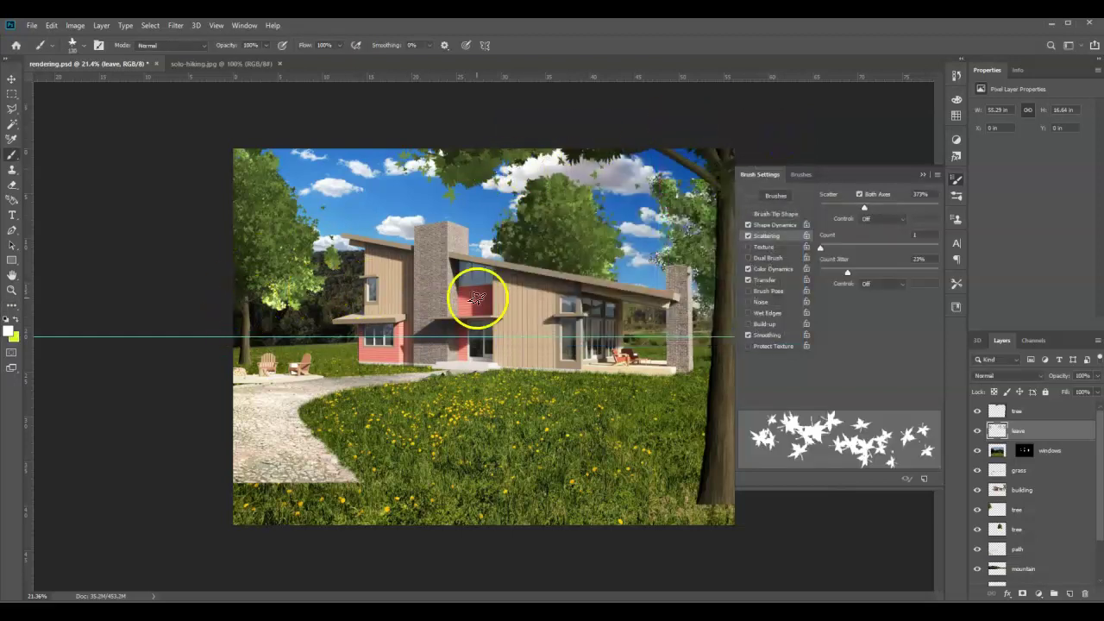
{"action": "left_click", "coordinate": [81, 45]}
{"action": "left_click_drag", "start_coordinate": [107, 82], "coordinate": [93, 84]}
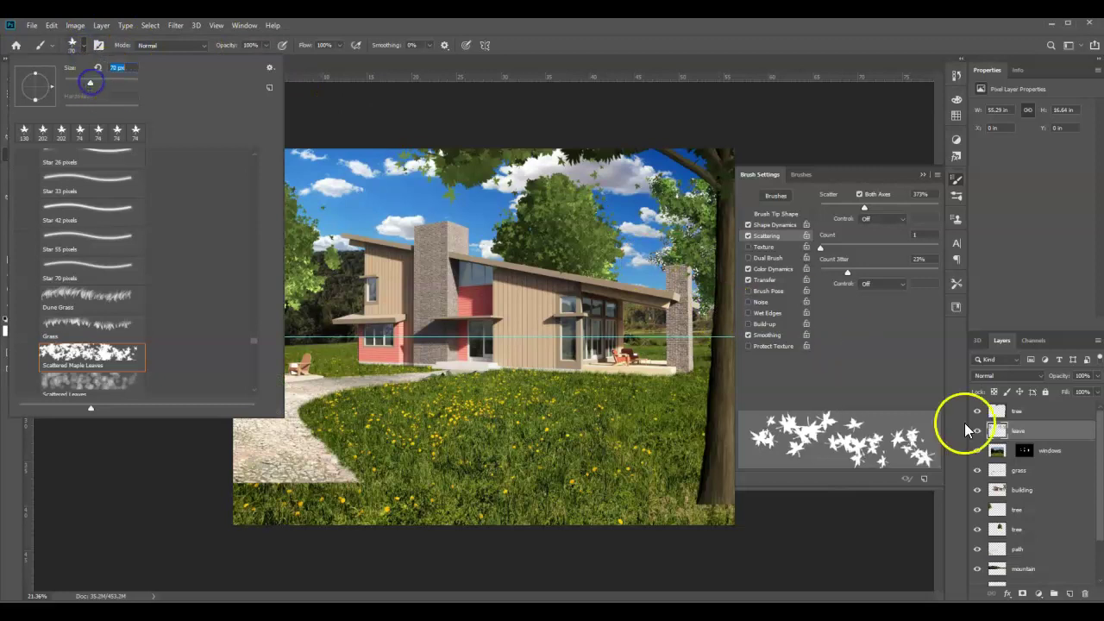
Step: Create a new layer above the leave layer and name it "flowers"
{"action": "left_click", "coordinate": [1060, 436]}
{"action": "left_click", "coordinate": [1070, 595]}
{"action": "double_click", "coordinate": [1020, 430]}
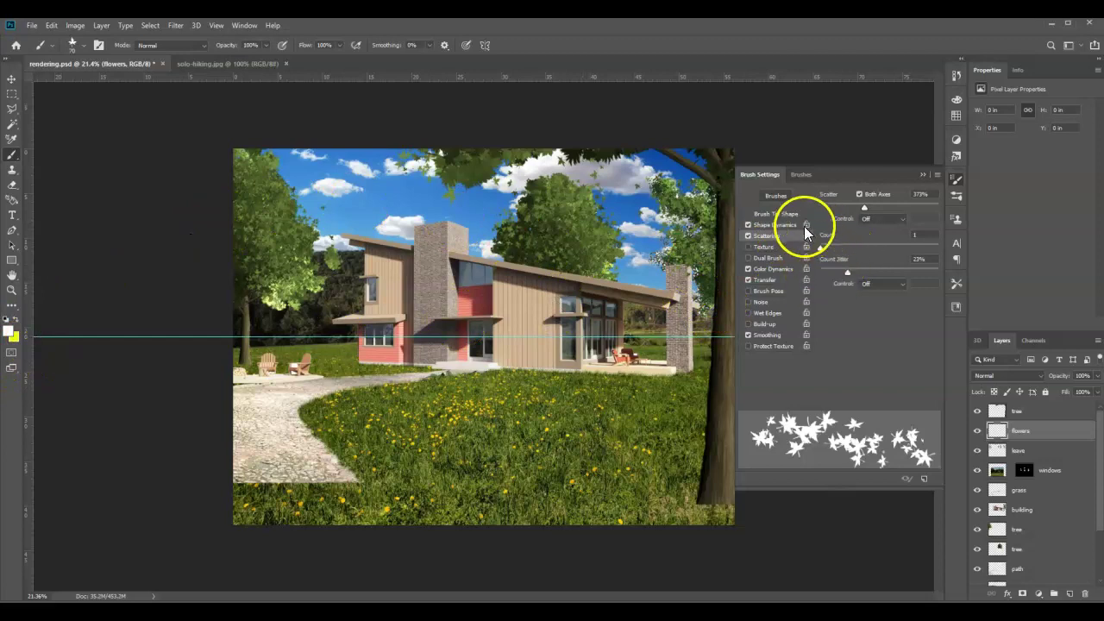
Step: Review the brush's Color Dynamics and paint white and yellow blossoms over the tree by the path and the tree behind the house
{"action": "left_click", "coordinate": [773, 269]}
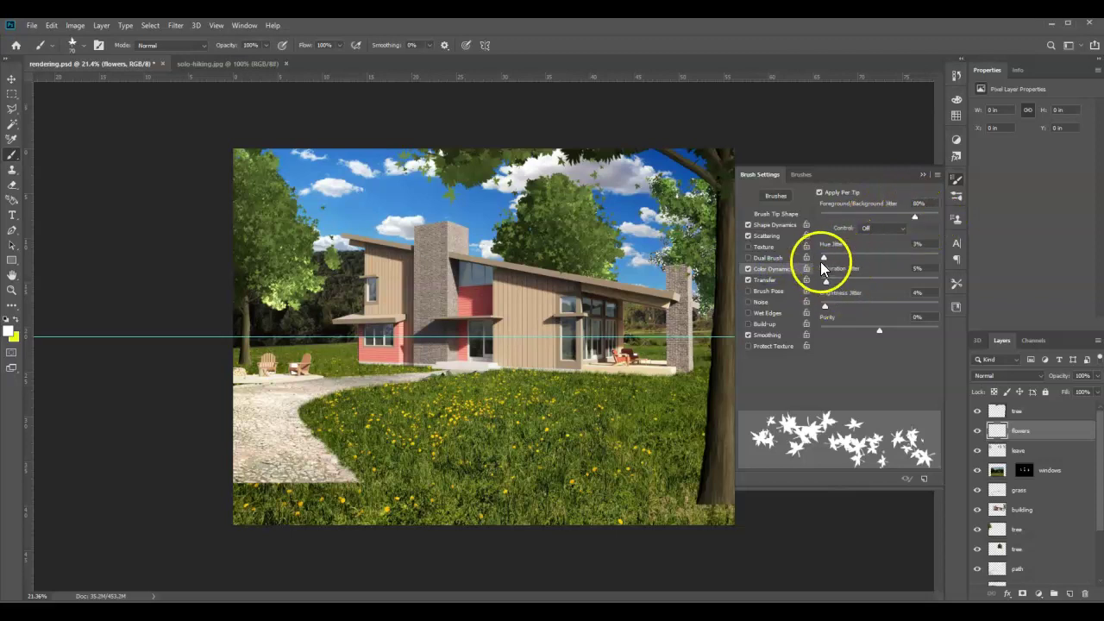
{"action": "mouse_move", "coordinate": [260, 199]}
{"action": "left_mouse_down"}
{"action": "mouse_move", "coordinate": [302, 268]}
{"action": "mouse_move", "coordinate": [304, 226]}
{"action": "mouse_move", "coordinate": [315, 234]}
{"action": "mouse_move", "coordinate": [269, 167]}
{"action": "mouse_move", "coordinate": [280, 218]}
{"action": "left_mouse_up"}
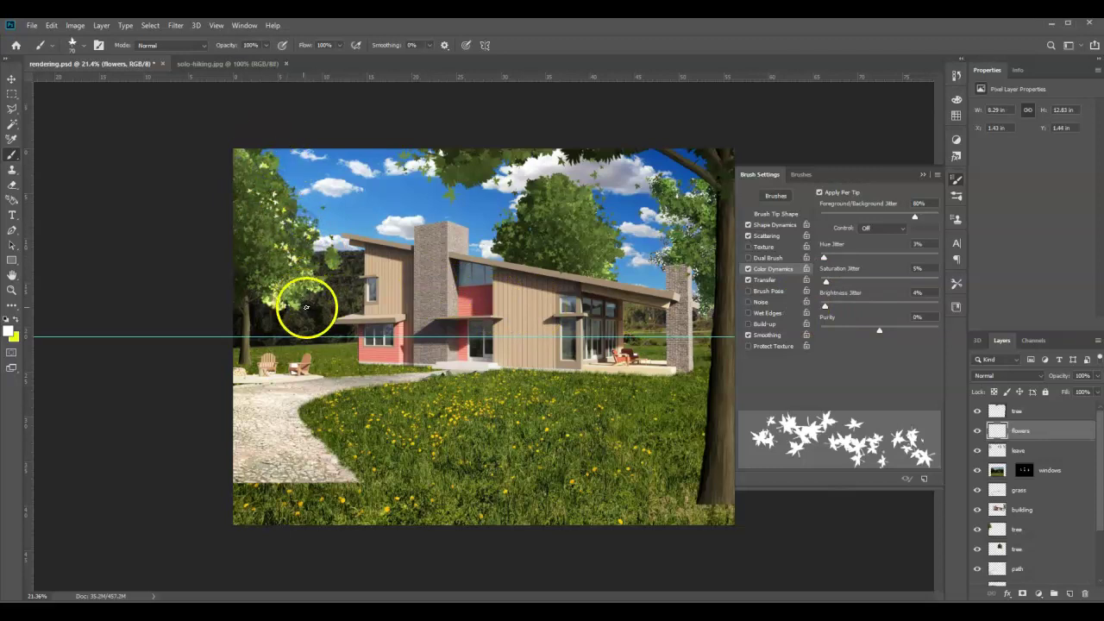
{"action": "left_click", "coordinate": [324, 251]}
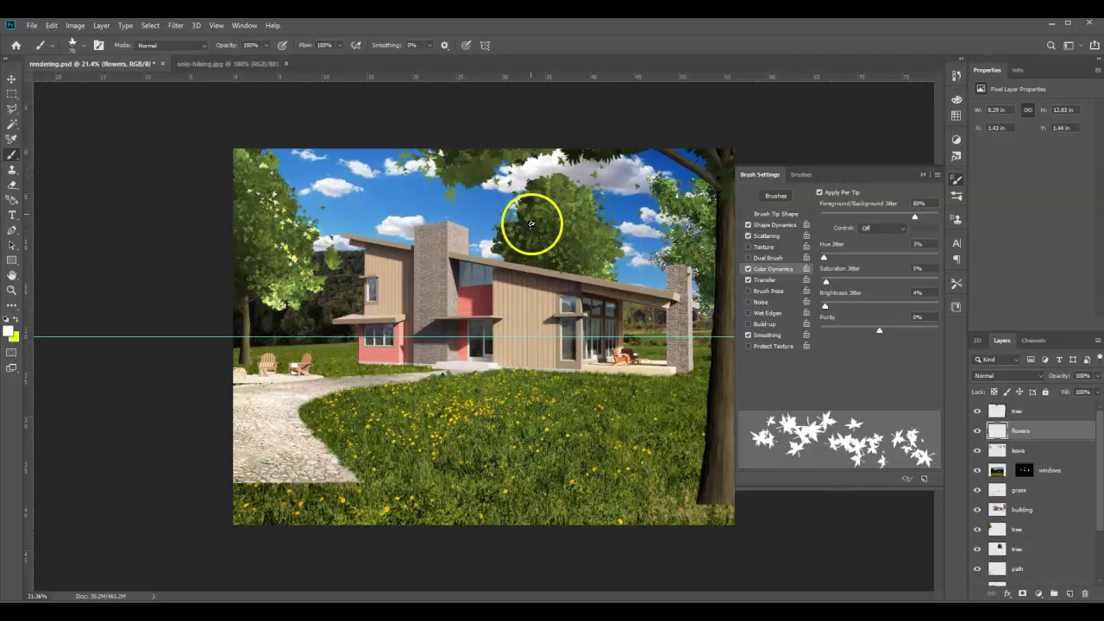
{"action": "left_click", "coordinate": [557, 190]}
{"action": "left_click", "coordinate": [597, 233]}
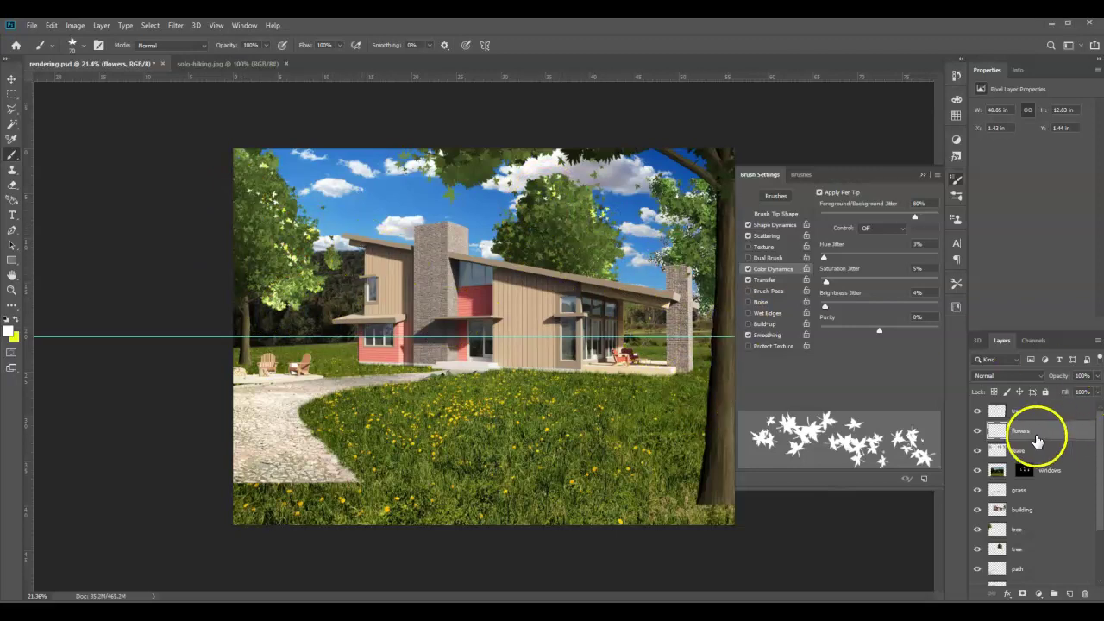
Step: Delete the "flowers" layer and check the background color
{"action": "left_click", "coordinate": [1089, 597]}
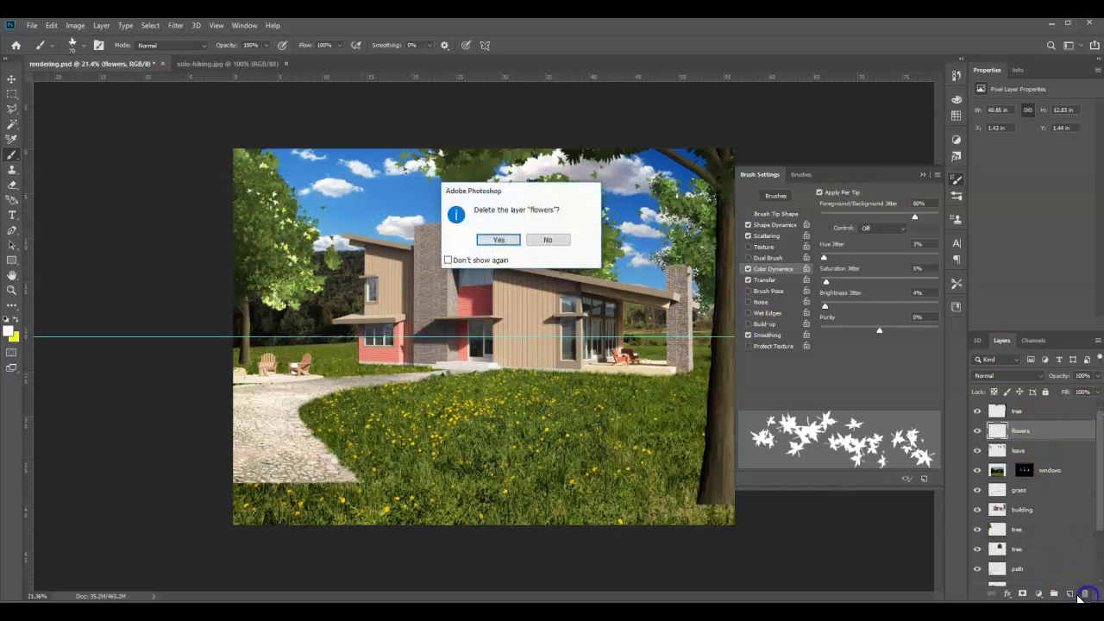
{"action": "left_click", "coordinate": [501, 239]}
{"action": "left_click", "coordinate": [287, 226]}
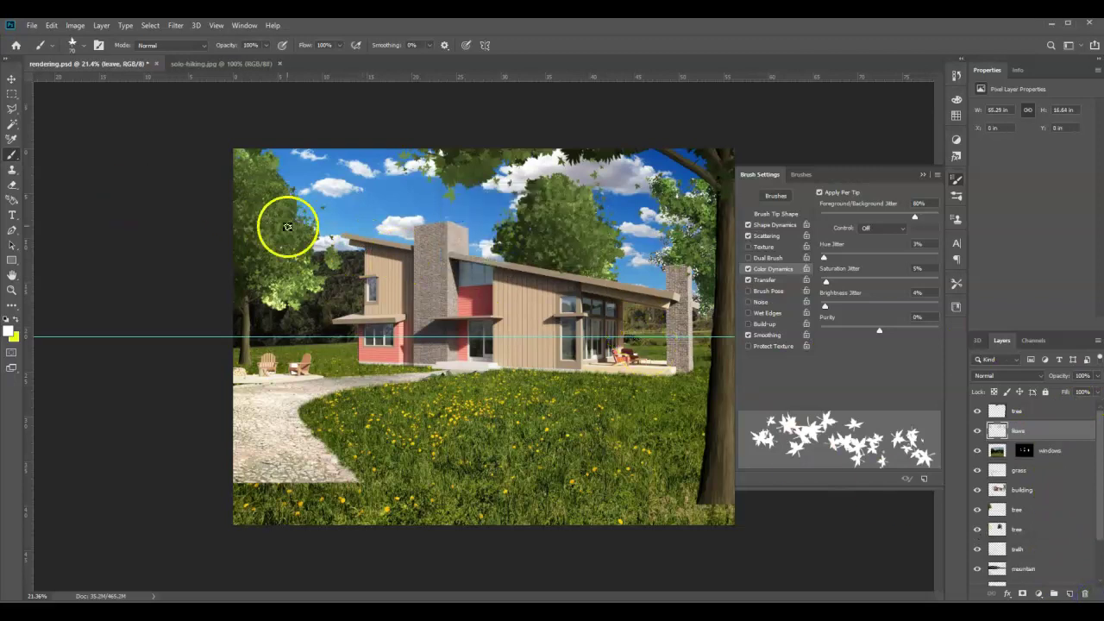
{"action": "left_click", "coordinate": [13, 342]}
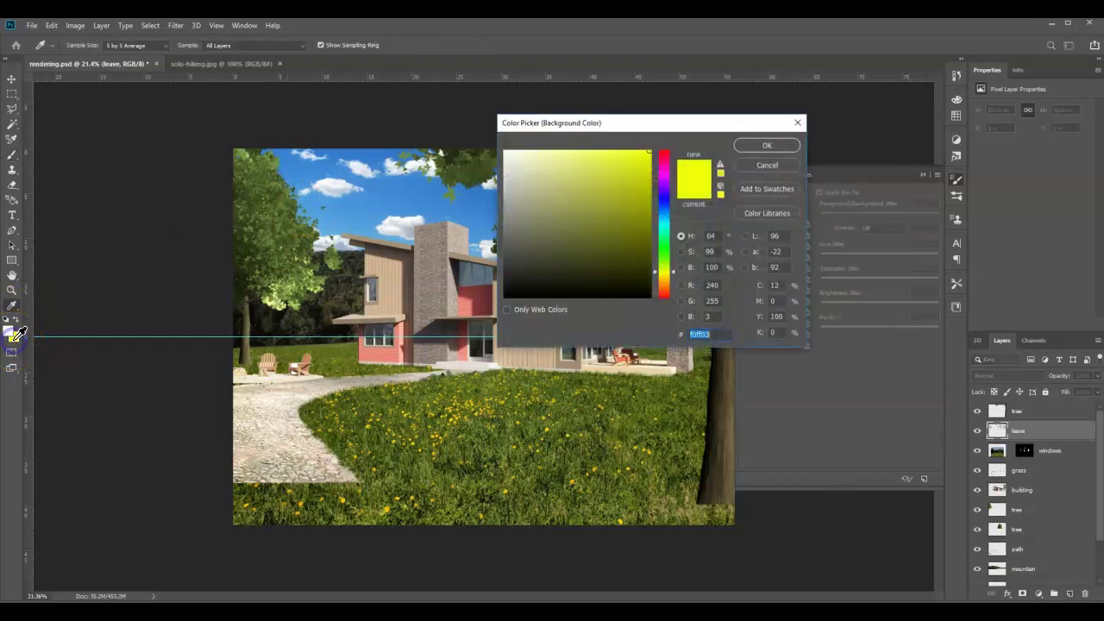
{"action": "left_click", "coordinate": [786, 170]}
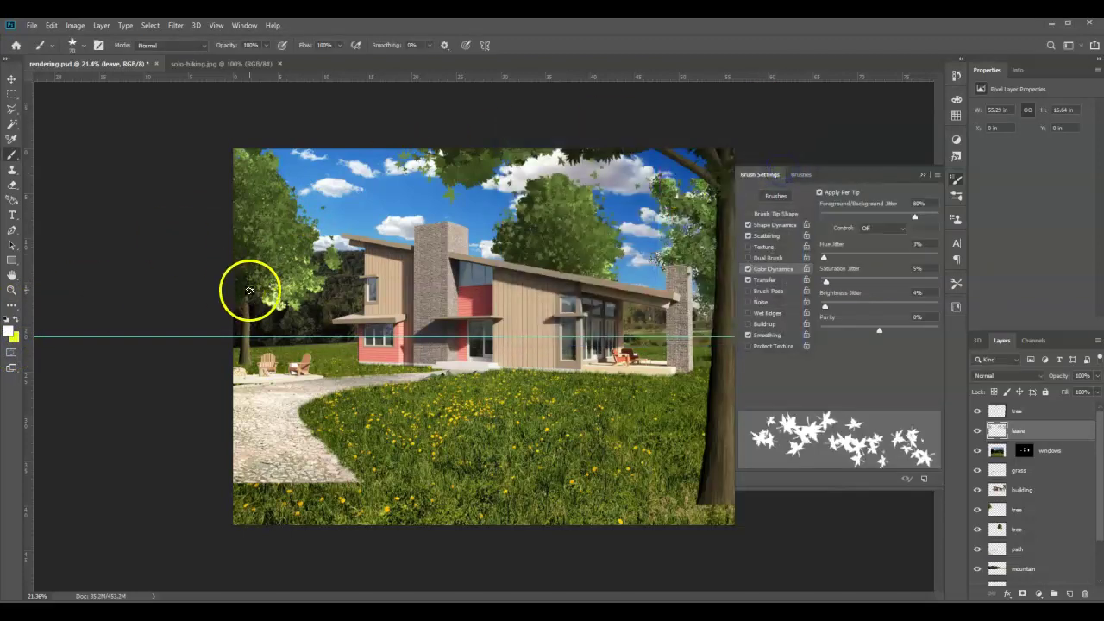